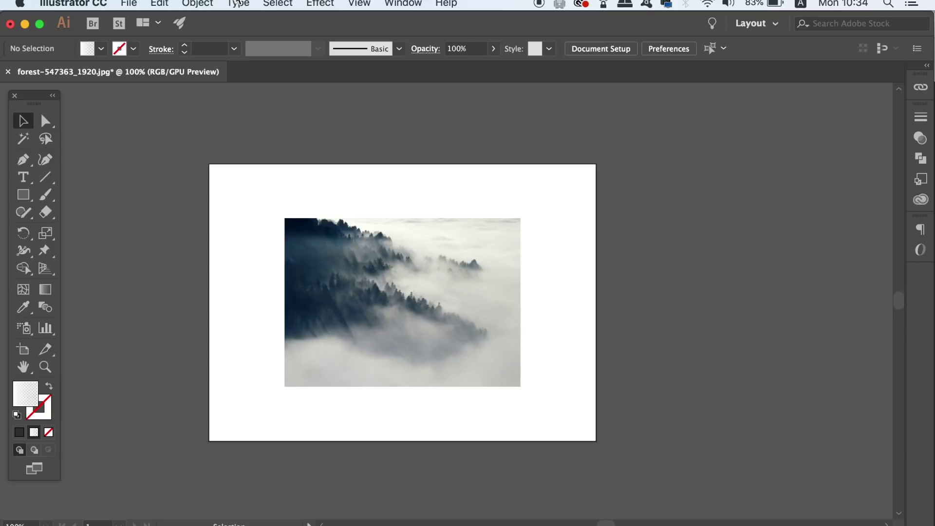
Fit the artboard to the forest photo's bounds via Object > Artboards > Fit to Artwork Bounds
{"action": "left_click", "coordinate": [198, 4]}
{"action": "mouse_move", "coordinate": [251, 489]}
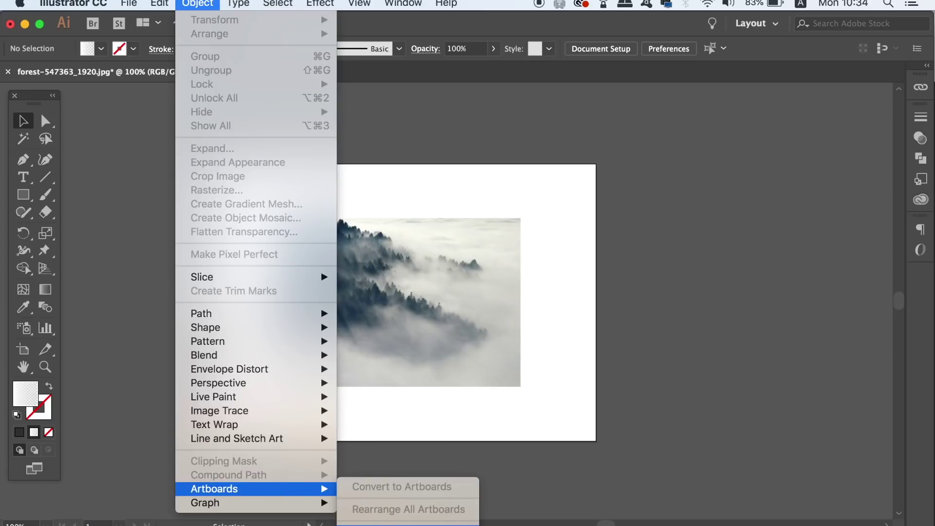
{"action": "left_click", "coordinate": [409, 525]}
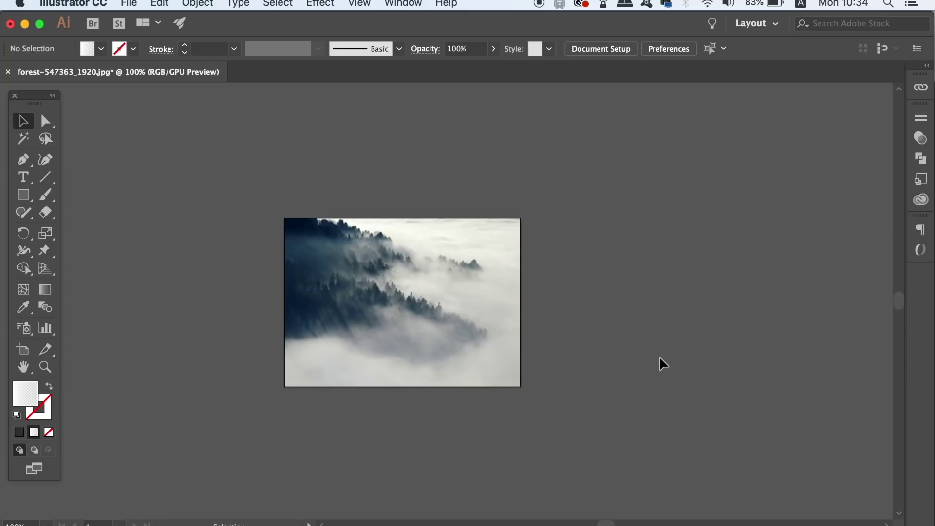
Zoom to 200% and lock the forest photo in place with Object > Lock > Selection
{"action": "key", "text": "super+equal"}
{"action": "key", "text": "super+equal"}
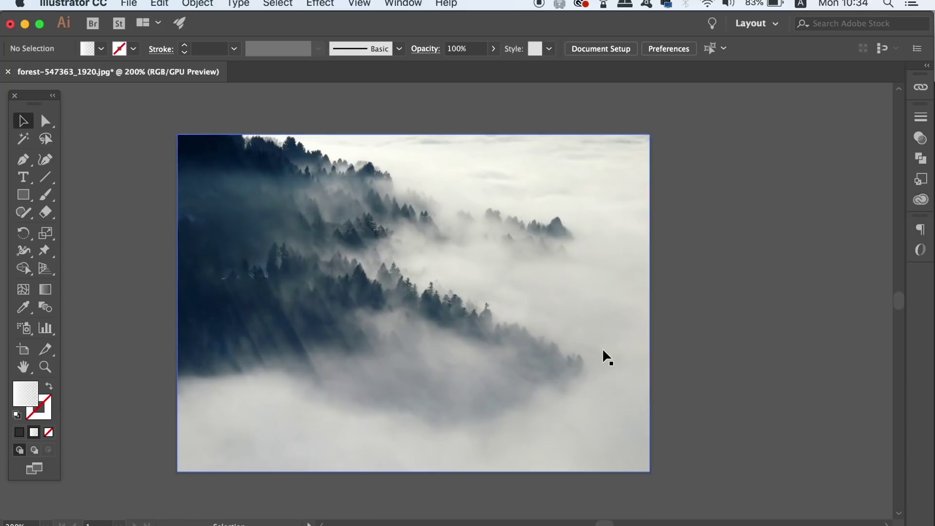
{"action": "left_click", "coordinate": [602, 348]}
{"action": "left_click", "coordinate": [236, 4]}
{"action": "mouse_move", "coordinate": [198, 4]}
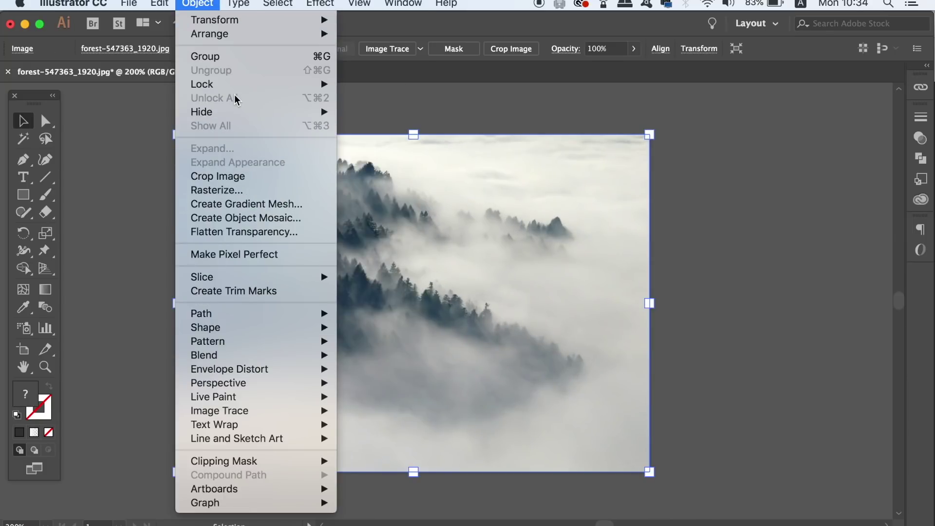
{"action": "mouse_move", "coordinate": [292, 84]}
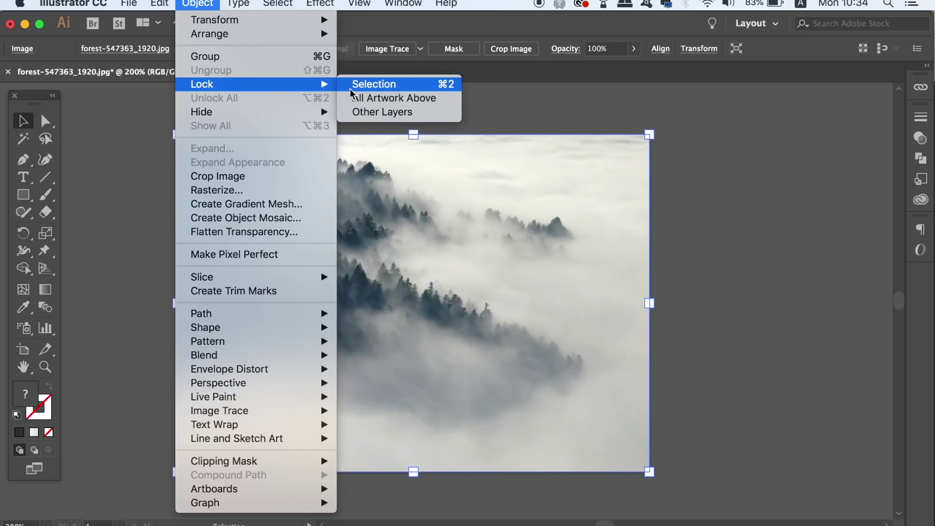
{"action": "left_click", "coordinate": [351, 84]}
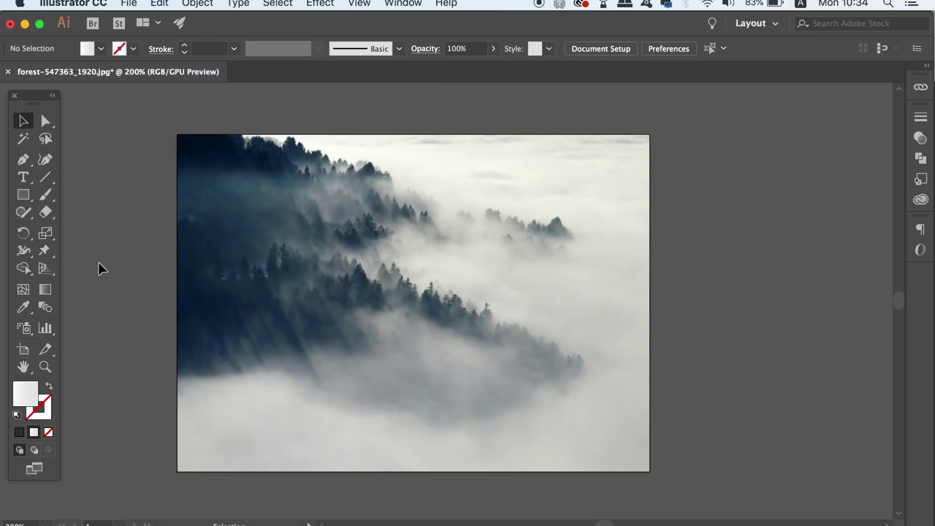
Draw a dark grey-filled circle in the middle of the photo with the Ellipse tool
{"action": "left_click", "coordinate": [15, 434]}
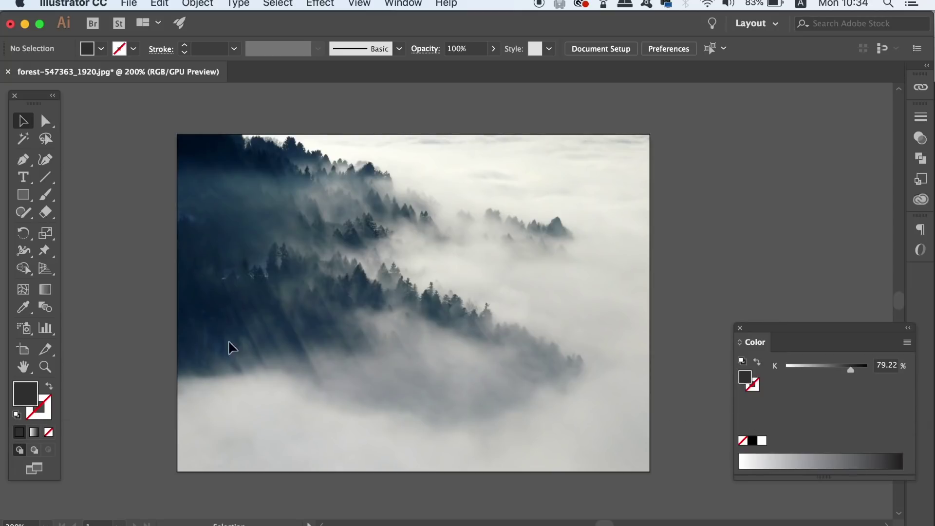
{"action": "key", "text": "l"}
{"action": "left_click_drag", "start_coordinate": [414, 294], "coordinate": [524, 385]}
{"action": "key", "text": "v"}
{"action": "left_click_drag", "start_coordinate": [488, 286], "coordinate": [480, 286]}
Centre the circle using the Align panel set to Align to Artboard, then scale it down slightly
{"action": "left_click", "coordinate": [408, 4]}
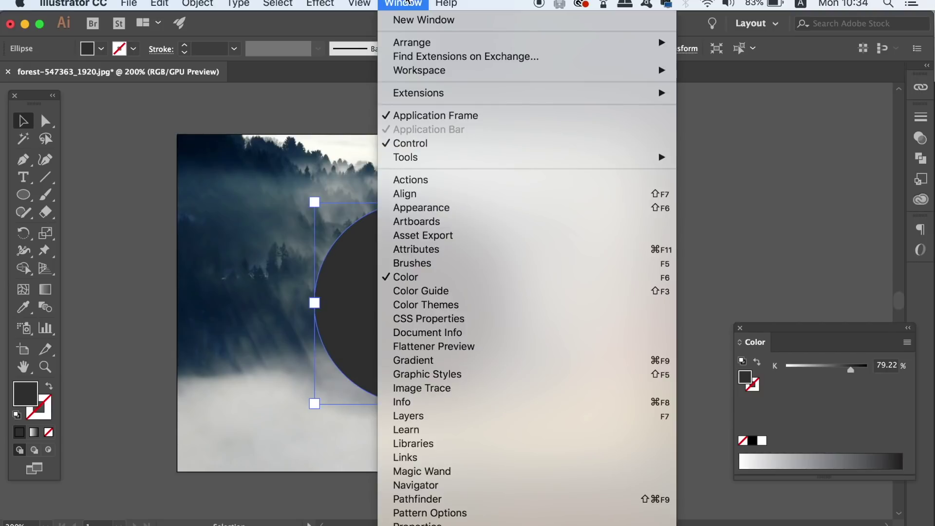
{"action": "left_click", "coordinate": [461, 193]}
{"action": "left_click", "coordinate": [823, 246]}
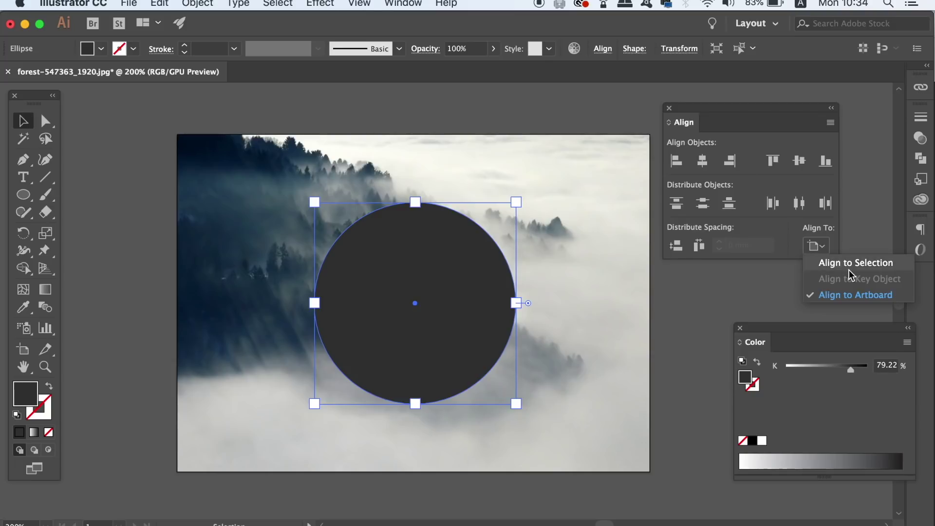
{"action": "left_click", "coordinate": [838, 295]}
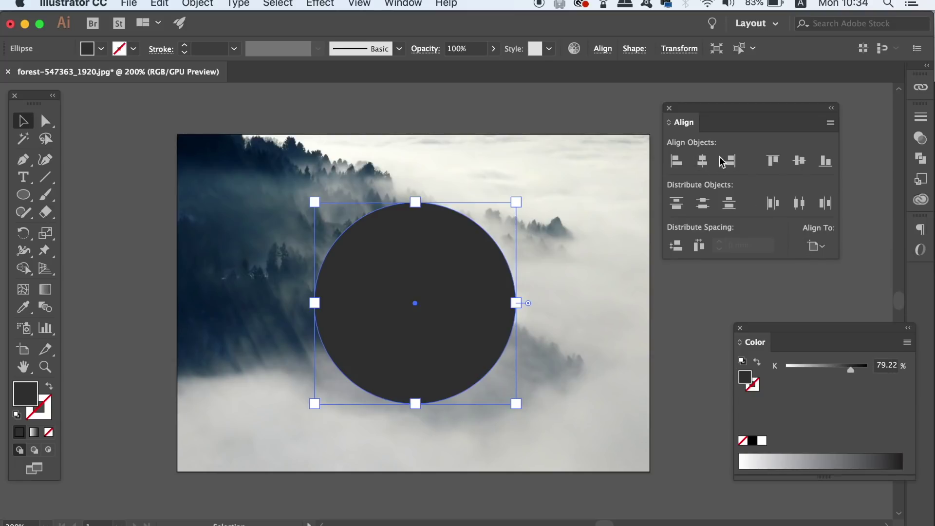
{"action": "left_click", "coordinate": [724, 293]}
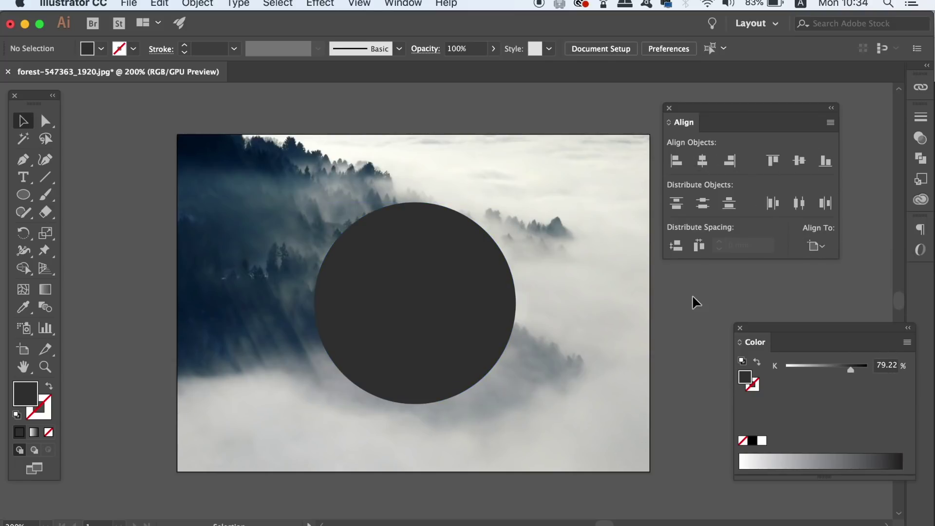
{"action": "left_click", "coordinate": [458, 297]}
{"action": "left_click_drag", "start_coordinate": [517, 202], "coordinate": [508, 211]}
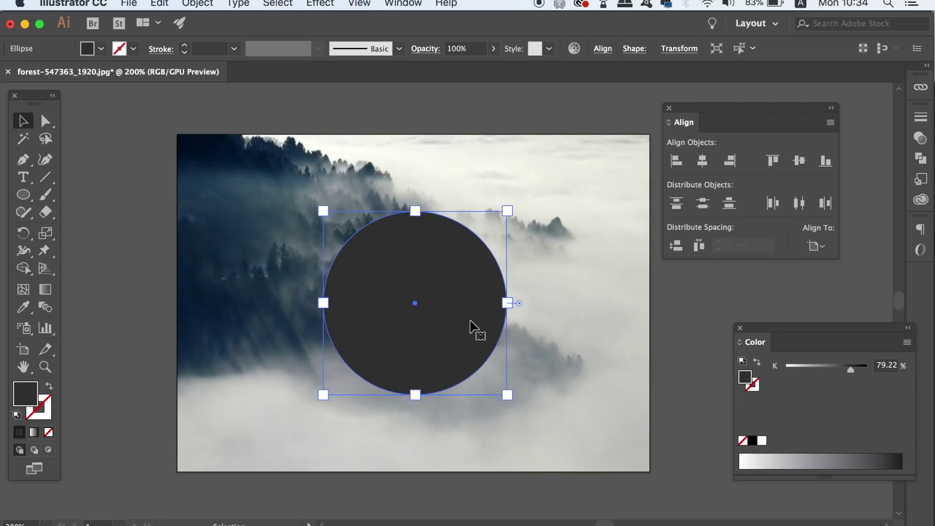
Set the dark circle's blend mode to Soft Light in the Transparency panel, after trying Overlay
{"action": "left_click", "coordinate": [670, 108]}
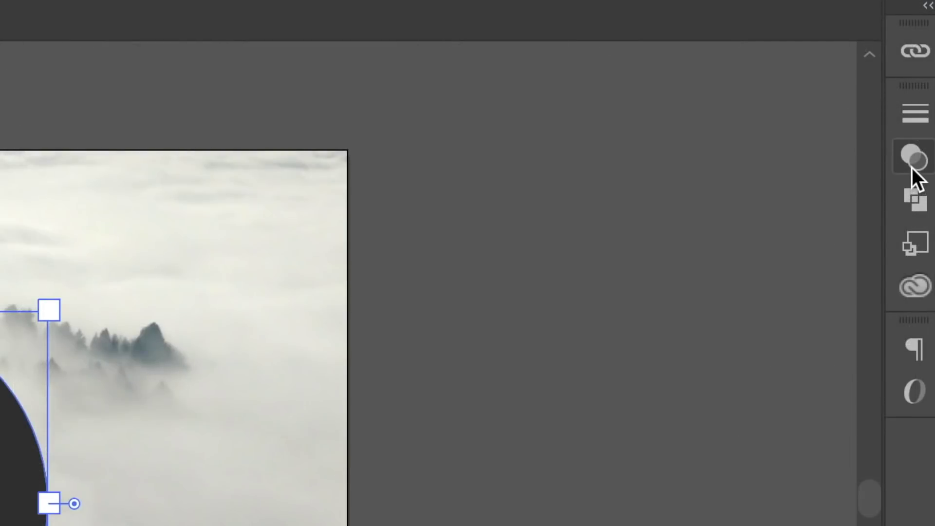
{"action": "left_click", "coordinate": [920, 142]}
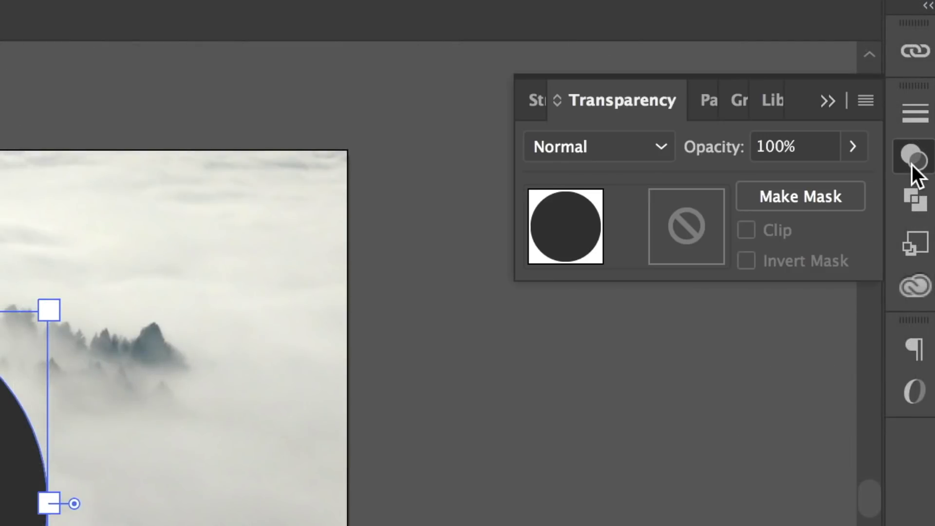
{"action": "left_click", "coordinate": [609, 145]}
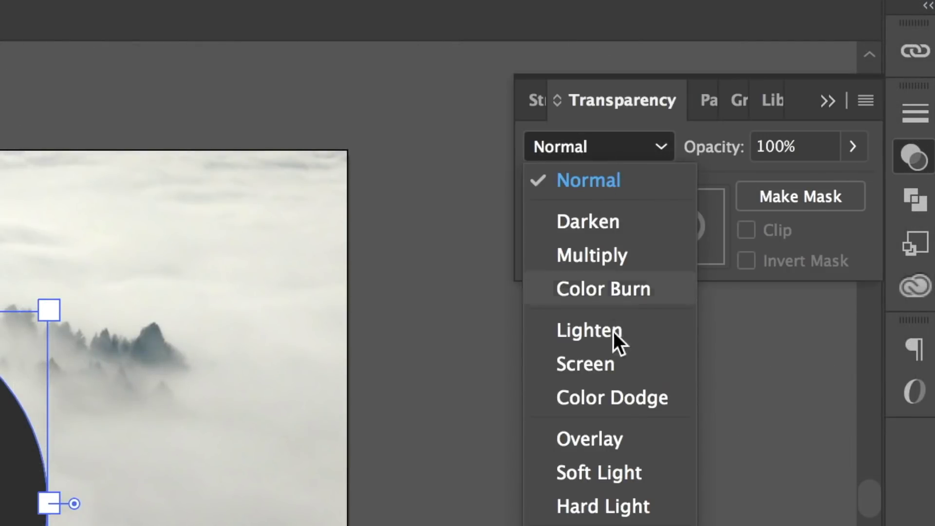
{"action": "left_click", "coordinate": [620, 431]}
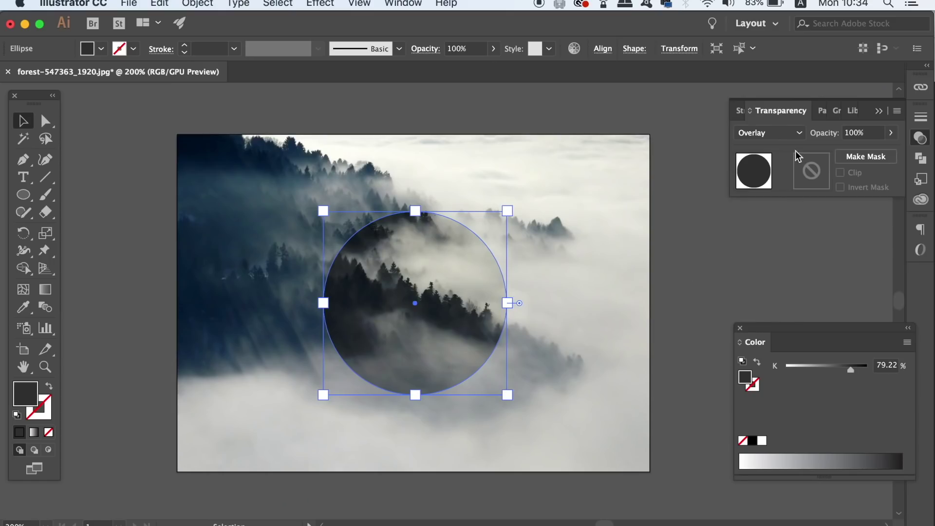
{"action": "left_click", "coordinate": [793, 133]}
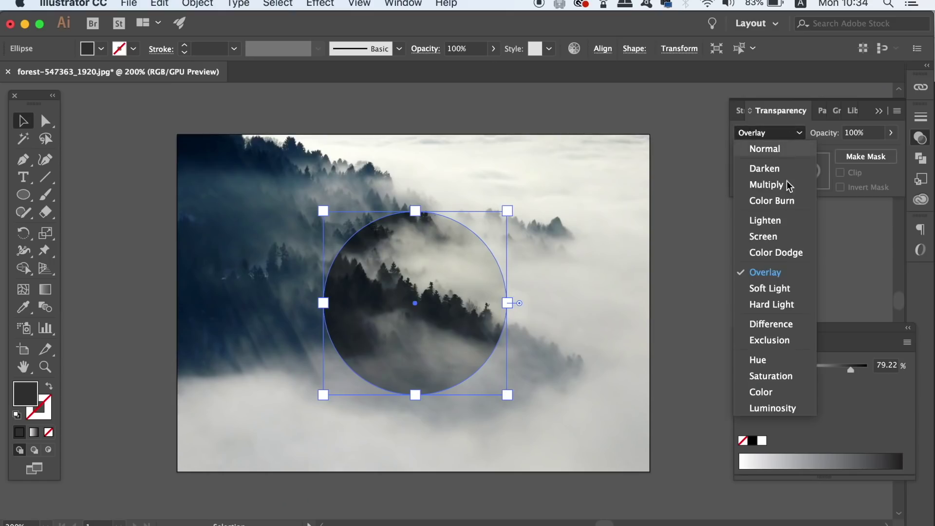
{"action": "left_click", "coordinate": [779, 291]}
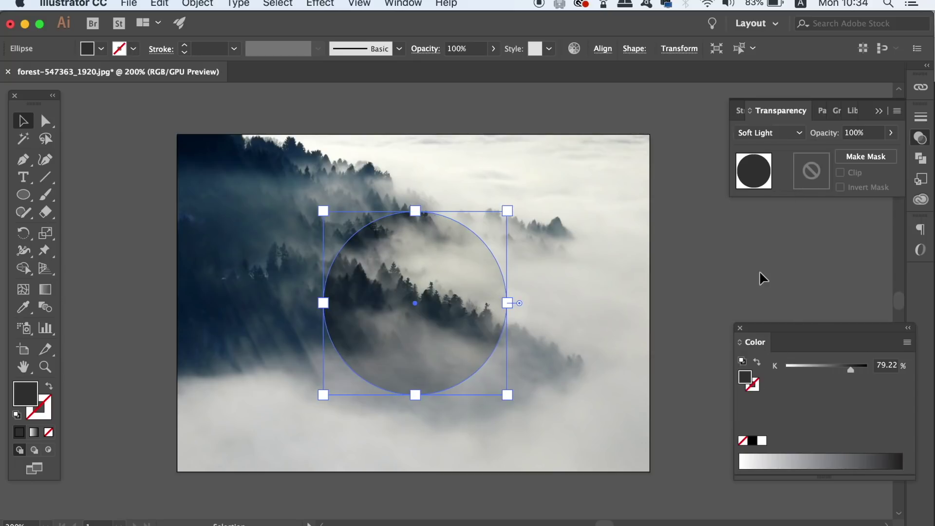
{"action": "left_click", "coordinate": [774, 266]}
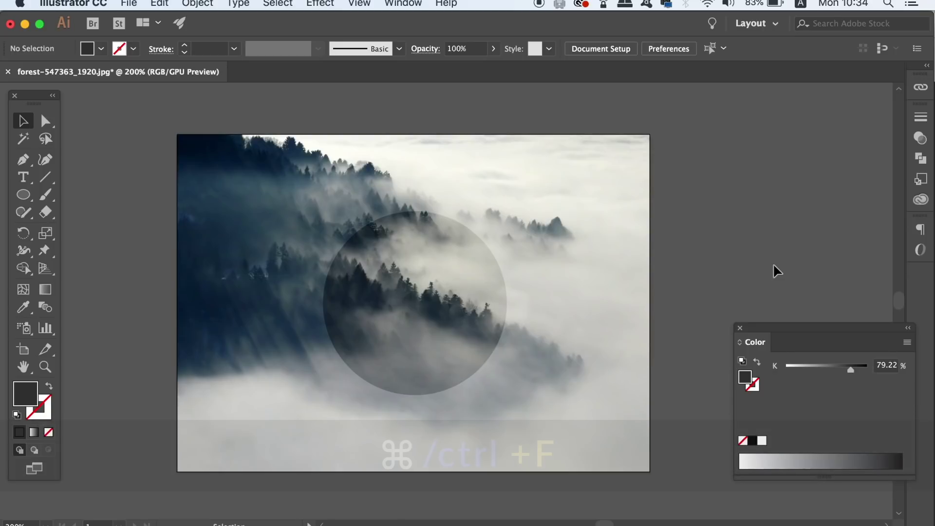
Paste a front copy of the circle and fill it with a linear gradient at 60°
{"action": "key", "text": "super+f"}
{"action": "left_click", "coordinate": [782, 261]}
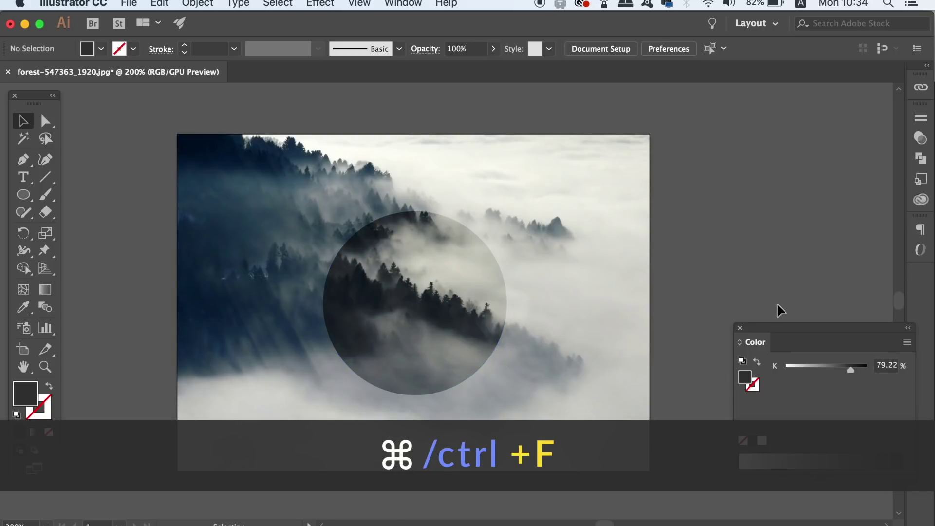
{"action": "left_click", "coordinate": [740, 328]}
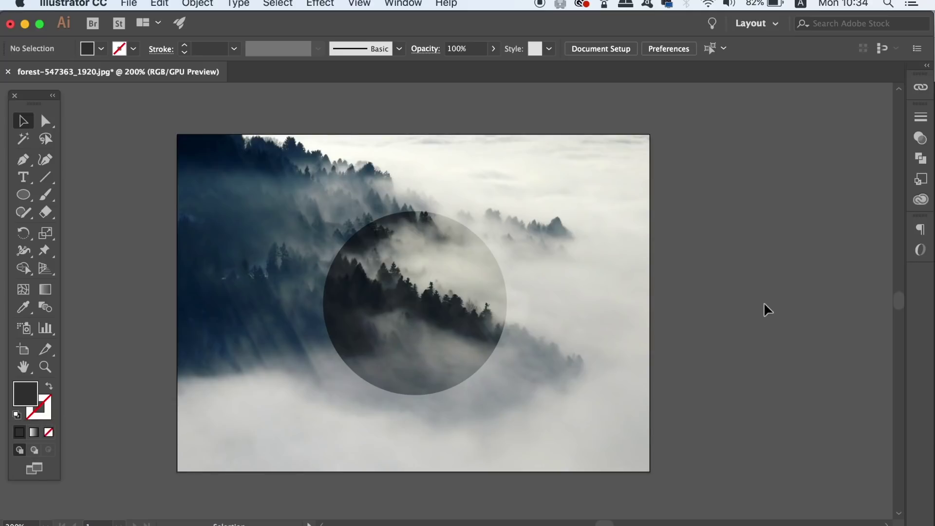
{"action": "left_click", "coordinate": [403, 302]}
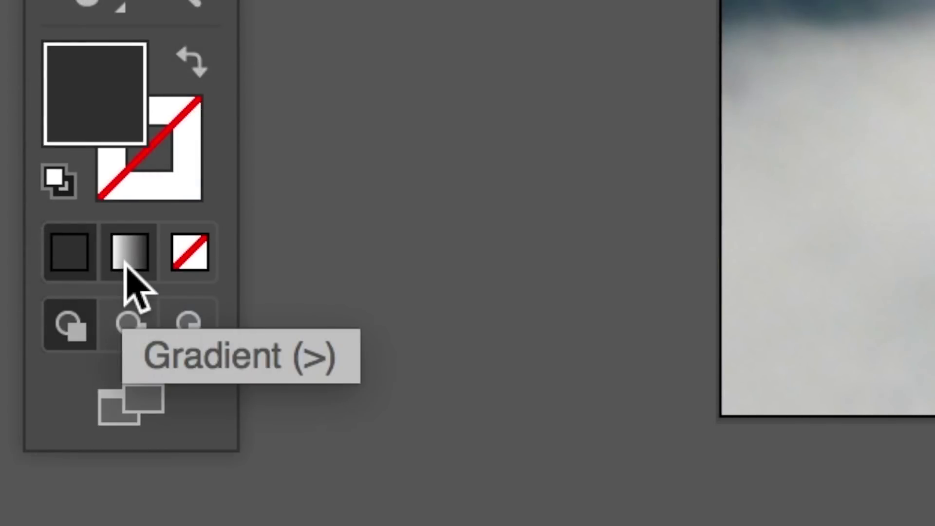
{"action": "left_click", "coordinate": [125, 263]}
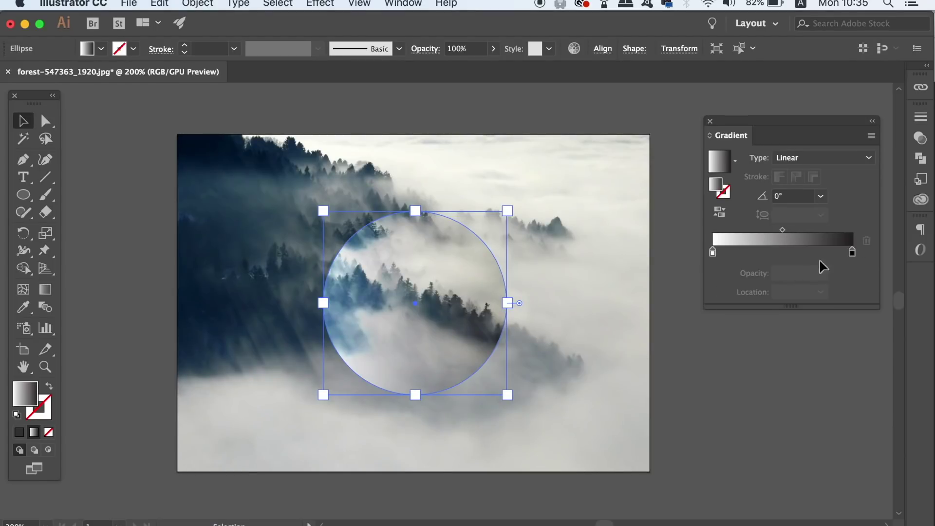
{"action": "left_click", "coordinate": [820, 197]}
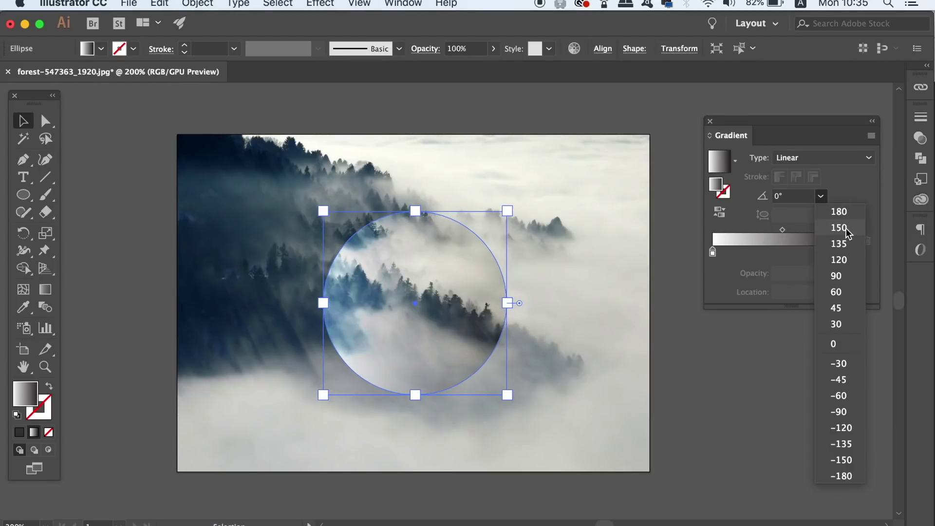
{"action": "left_click", "coordinate": [843, 293]}
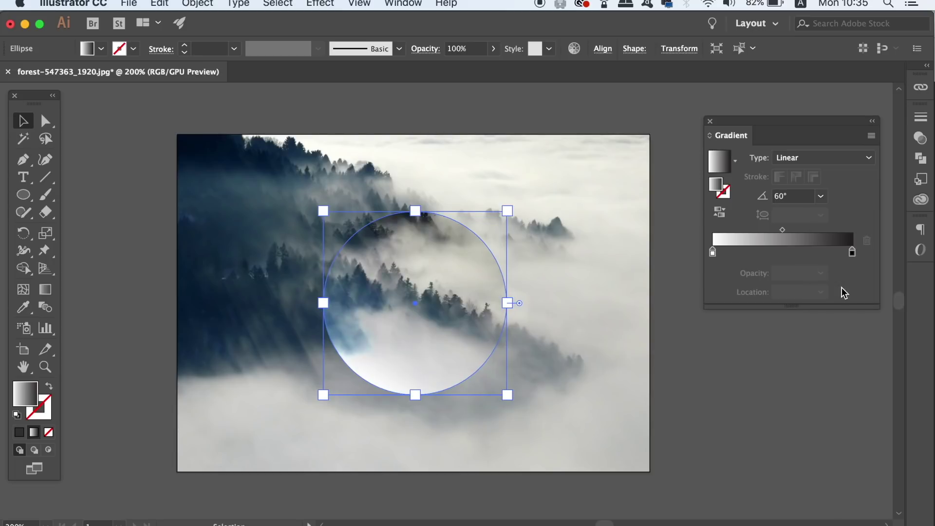
{"action": "left_click", "coordinate": [764, 369]}
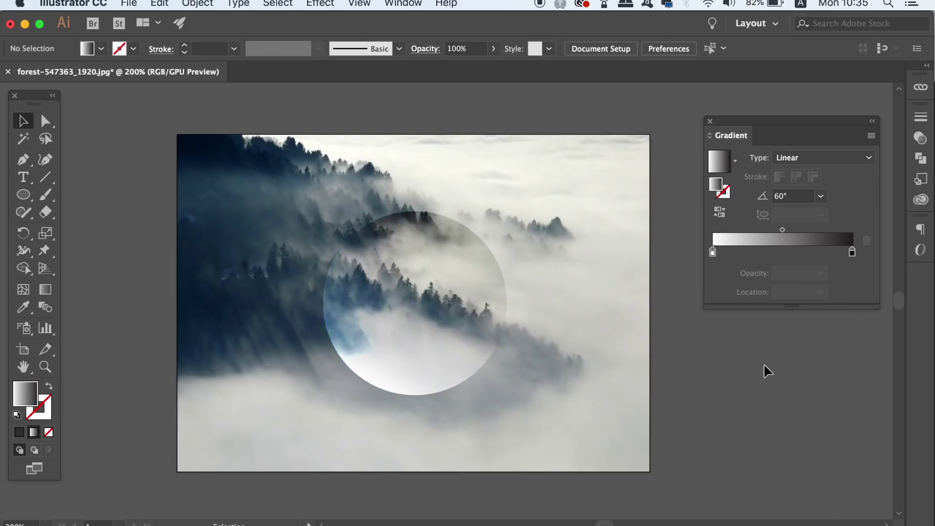
Set the gradient's white stop to 80% opacity, after first trying 50%
{"action": "left_click", "coordinate": [465, 337]}
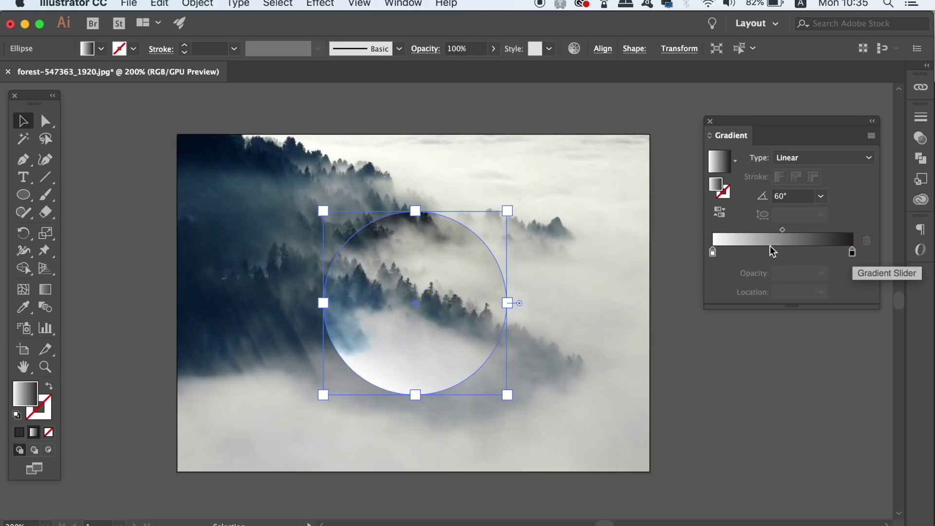
{"action": "left_click", "coordinate": [713, 252]}
{"action": "left_click", "coordinate": [821, 273]}
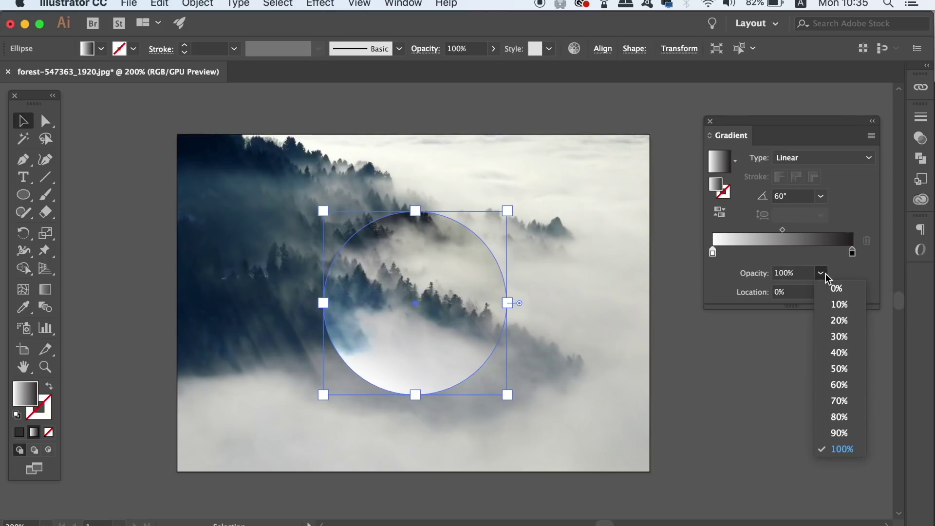
{"action": "left_click", "coordinate": [845, 372]}
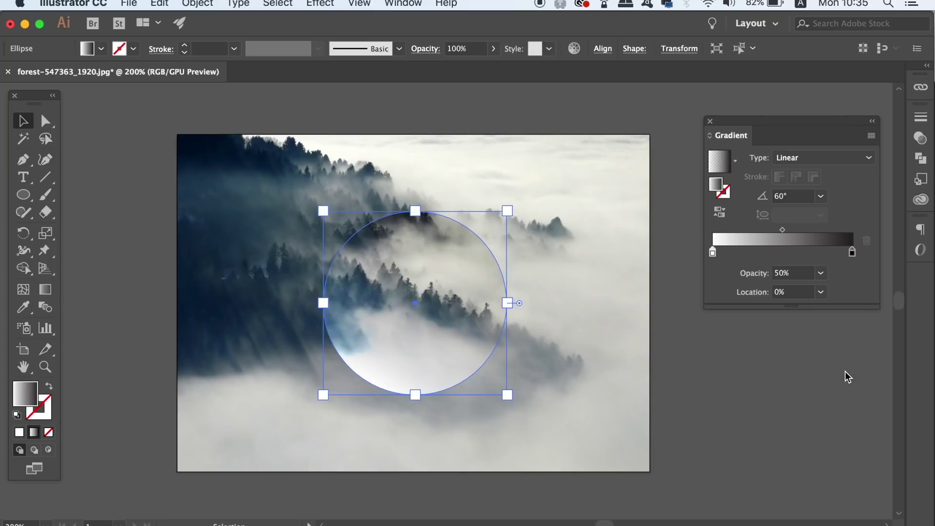
{"action": "left_click", "coordinate": [808, 389]}
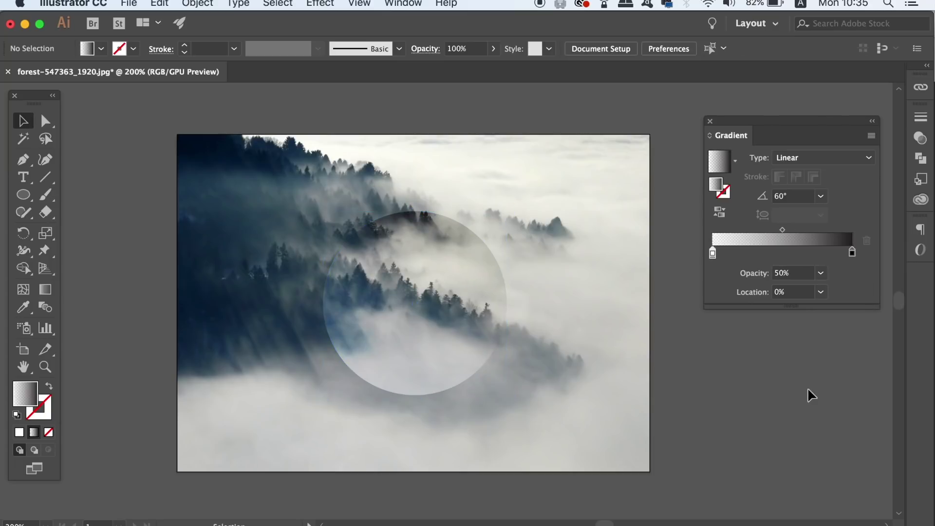
{"action": "left_click", "coordinate": [467, 323]}
{"action": "left_click", "coordinate": [821, 273]}
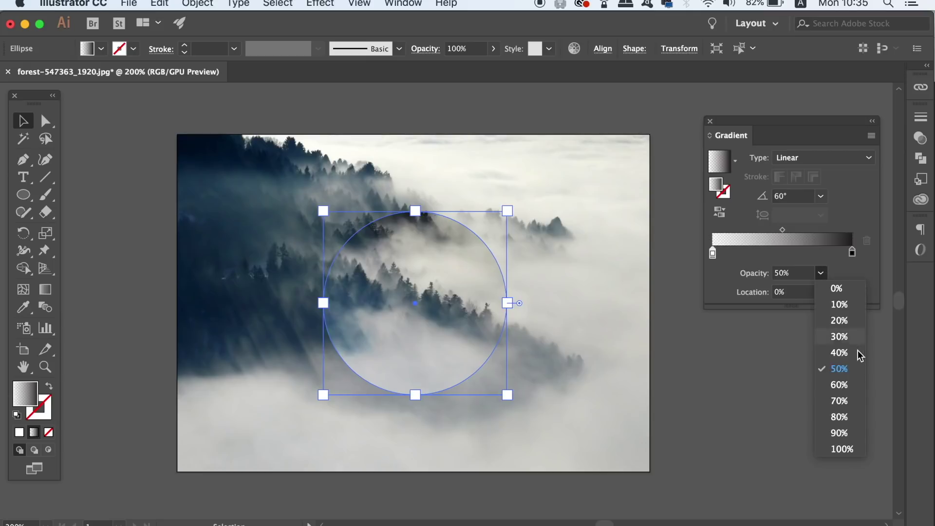
{"action": "left_click", "coordinate": [858, 418]}
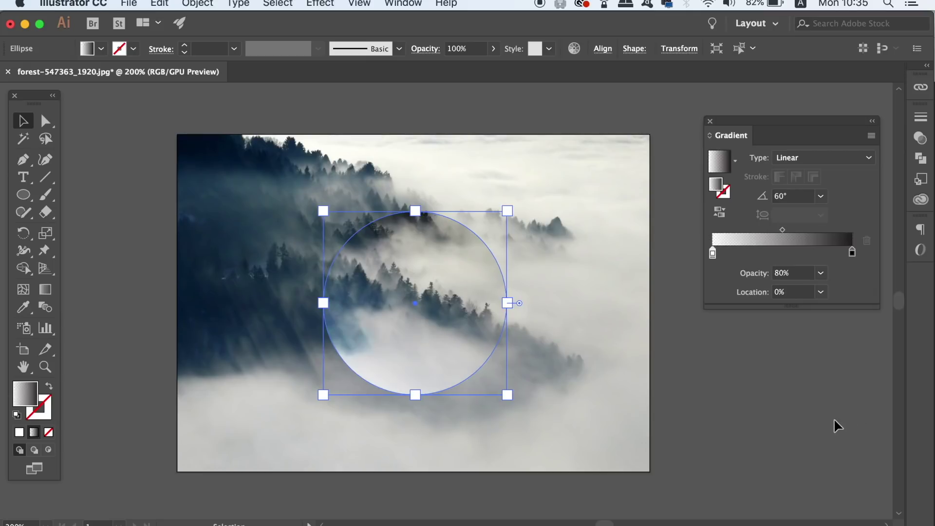
{"action": "left_click", "coordinate": [839, 422]}
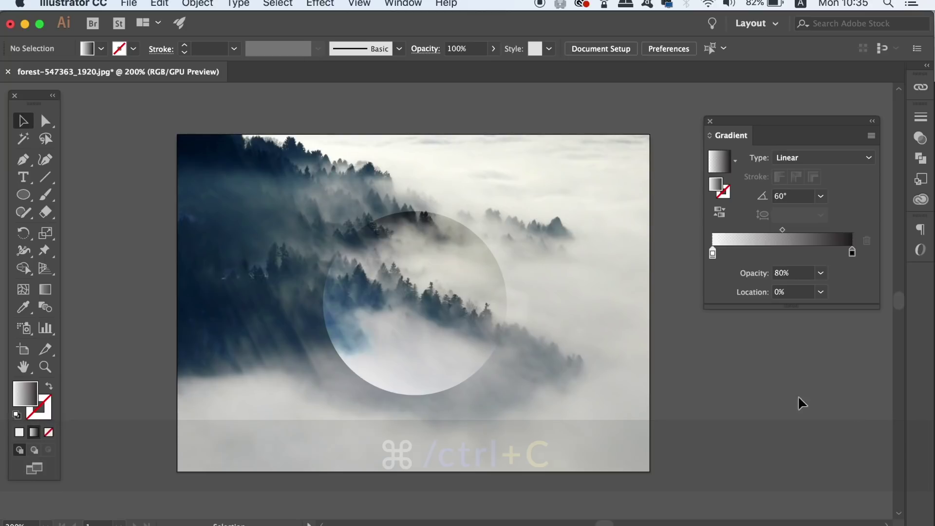
Copy the gradient circle, paste it in front, and set its light stop opacity to 20%
{"action": "left_click", "coordinate": [466, 352]}
{"action": "key", "text": "super+c"}
{"action": "key", "text": "super+f"}
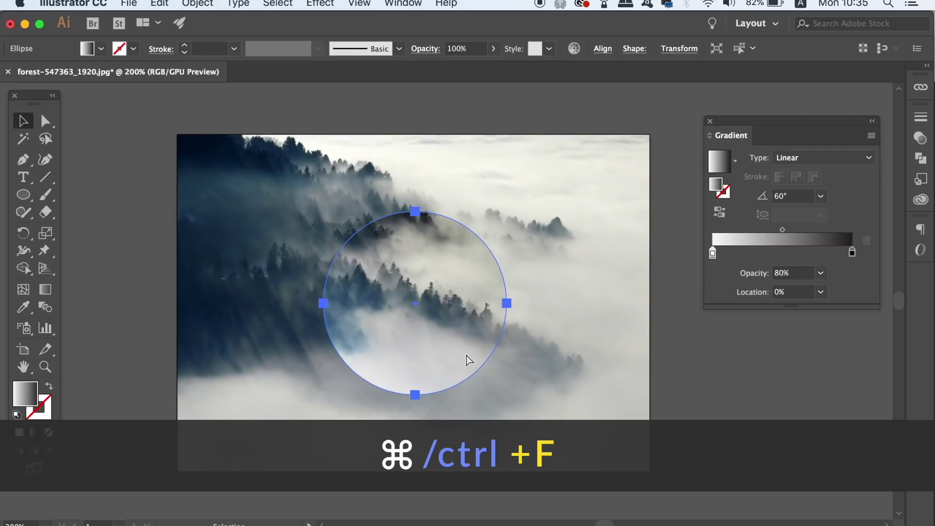
{"action": "key", "text": "v"}
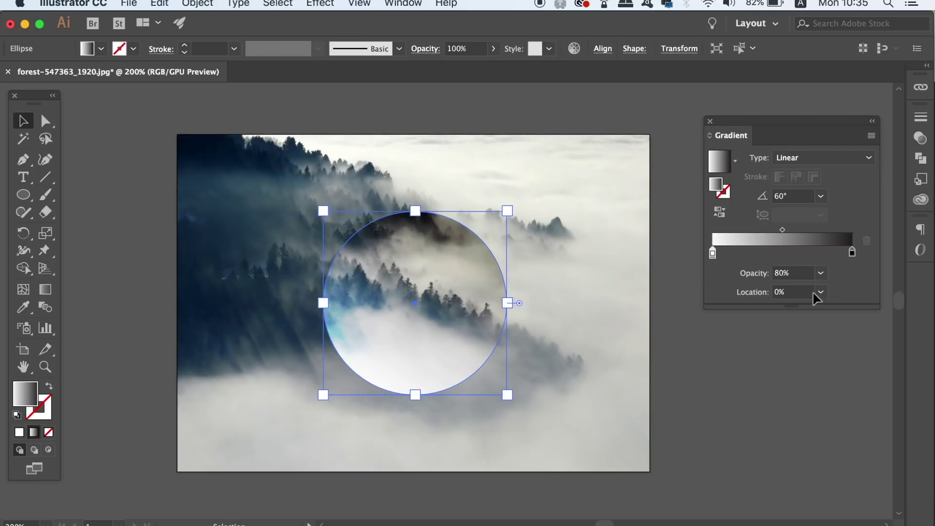
{"action": "left_click", "coordinate": [821, 273]}
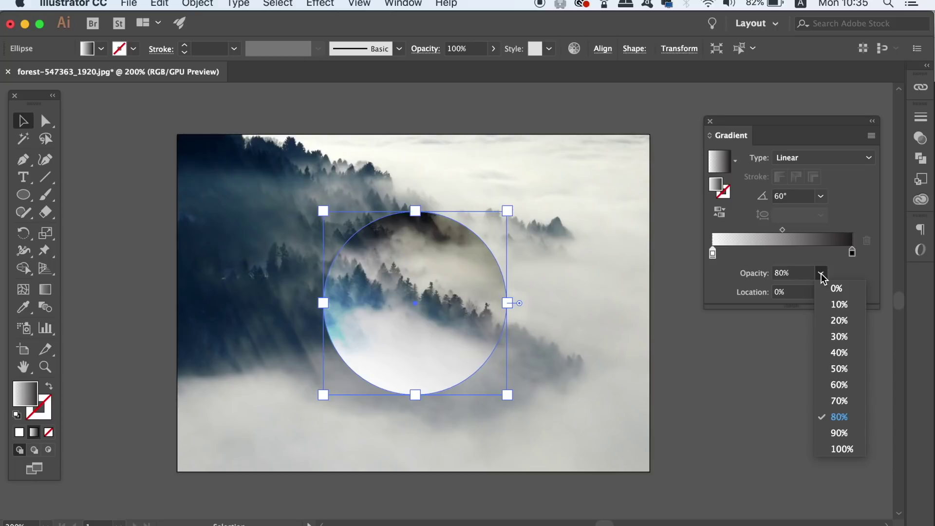
{"action": "left_click", "coordinate": [831, 315]}
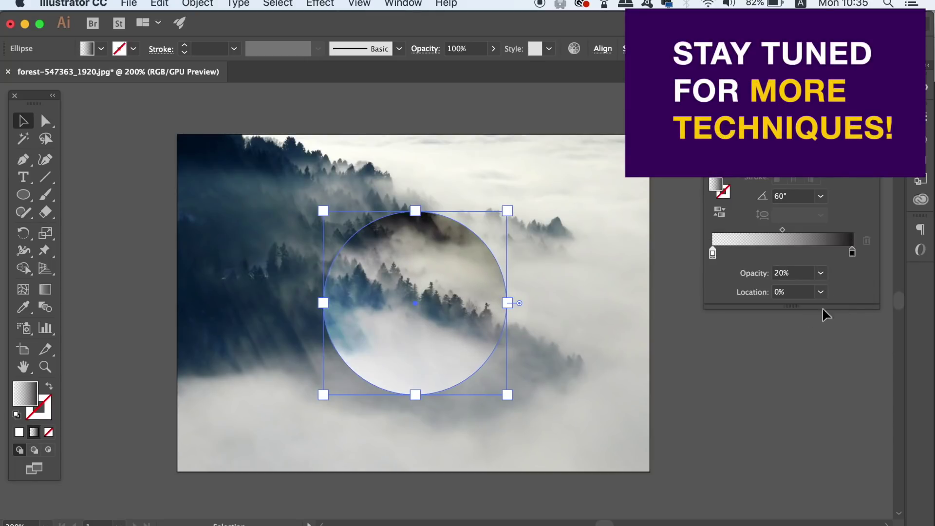
{"action": "left_click", "coordinate": [853, 251]}
{"action": "left_click", "coordinate": [777, 382]}
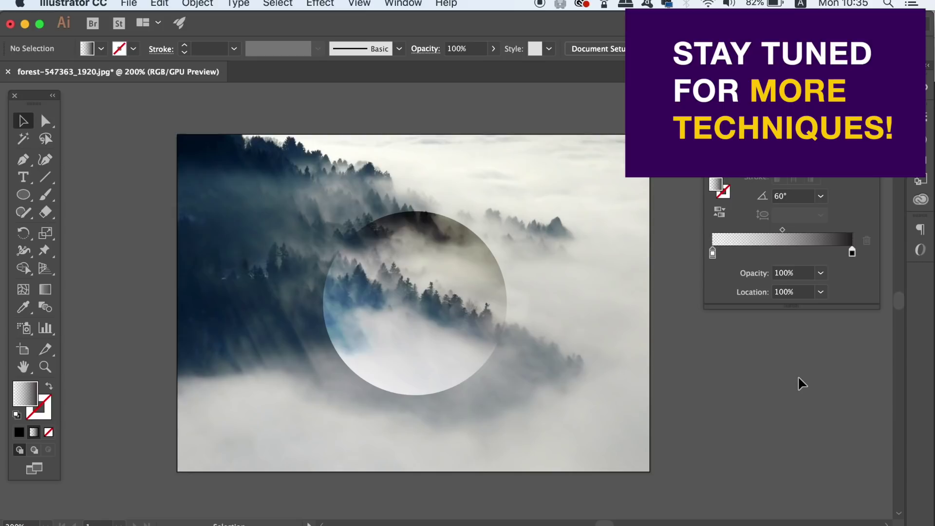
{"action": "key", "text": "super+1"}
{"action": "key", "text": "super+equal"}
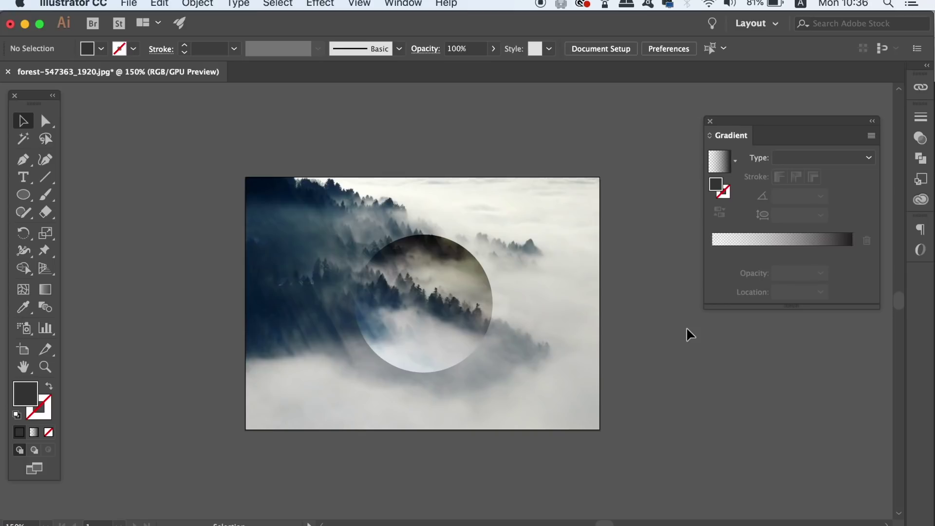
Apply Effect > Stylize > Drop Shadow to the circle with preview on, trying 55% opacity
{"action": "left_click", "coordinate": [469, 290]}
{"action": "left_click", "coordinate": [320, 4]}
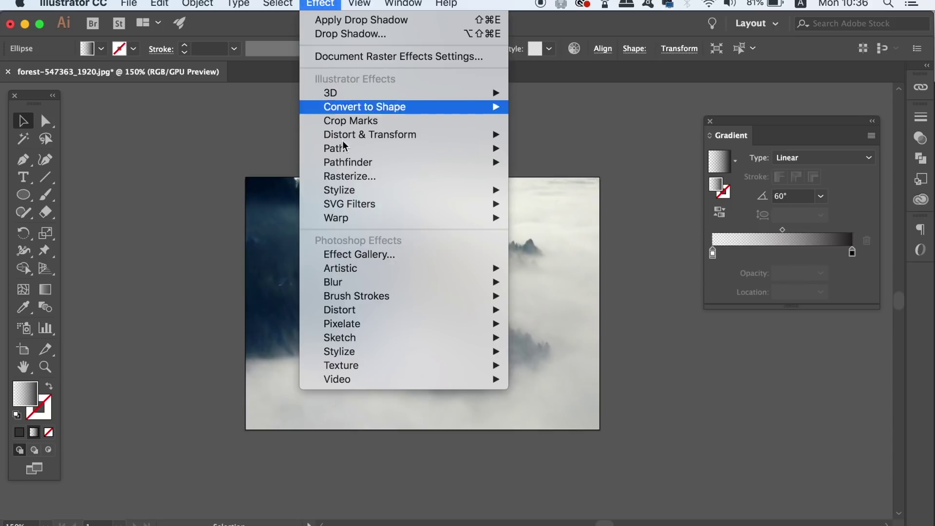
{"action": "mouse_move", "coordinate": [468, 190]}
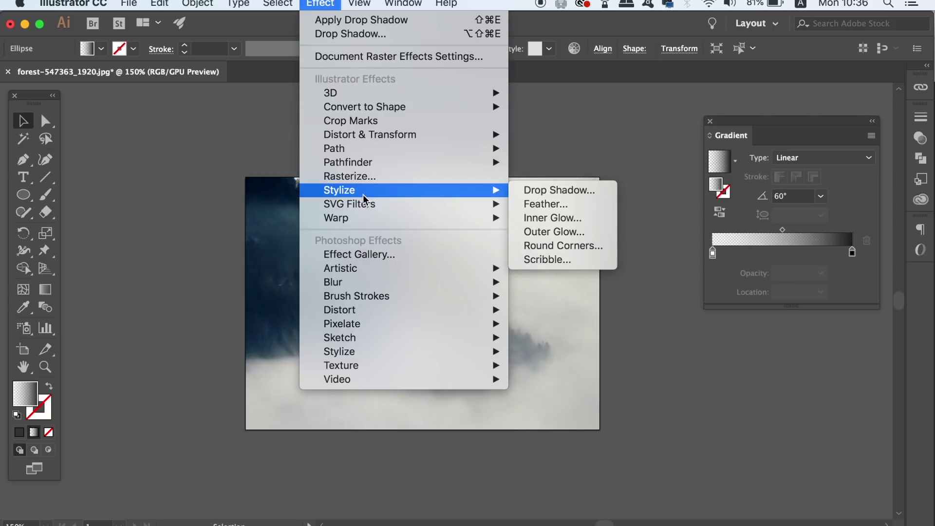
{"action": "left_click", "coordinate": [591, 194]}
{"action": "left_click", "coordinate": [709, 382]}
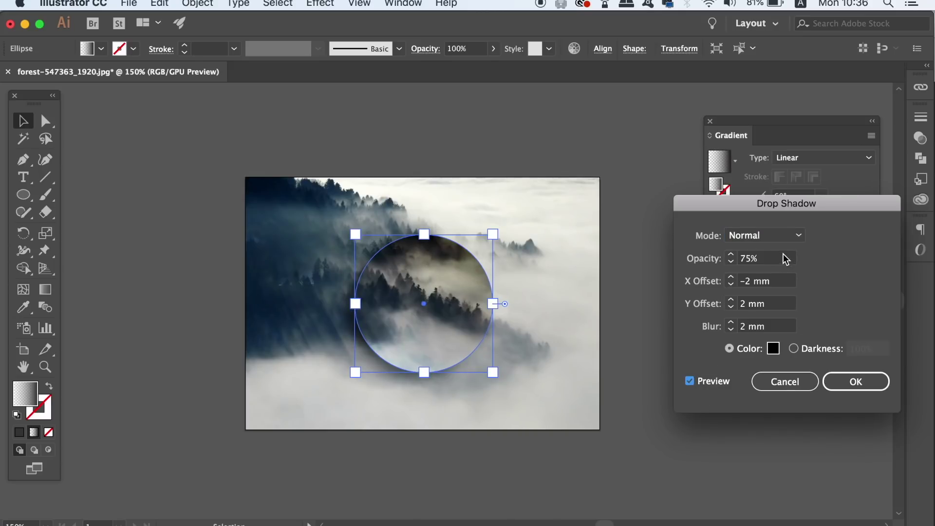
{"action": "left_click", "coordinate": [709, 259]}
{"action": "type", "text": "55"}
{"action": "left_click", "coordinate": [784, 326]}
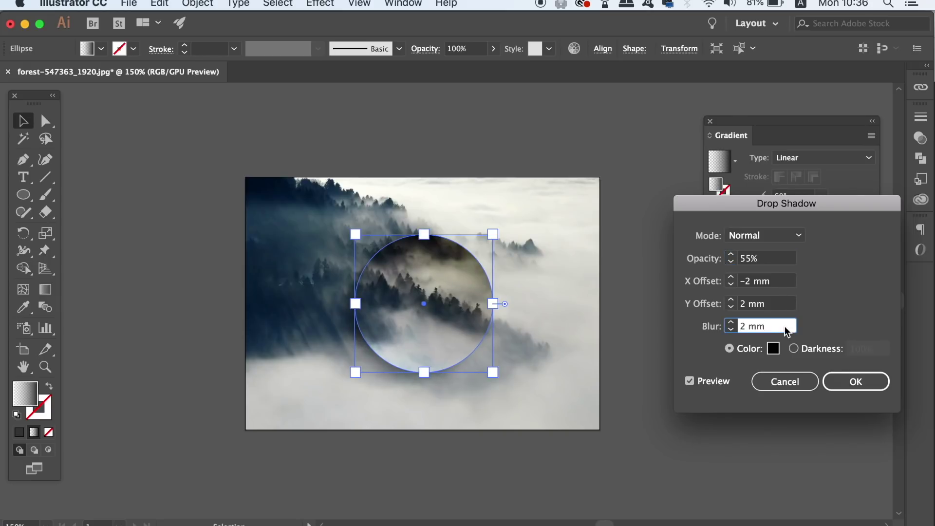
Lower the shadow opacity to 25%, keeping −2 mm/2 mm offsets and 2 mm blur, and confirm
{"action": "left_click", "coordinate": [706, 258]}
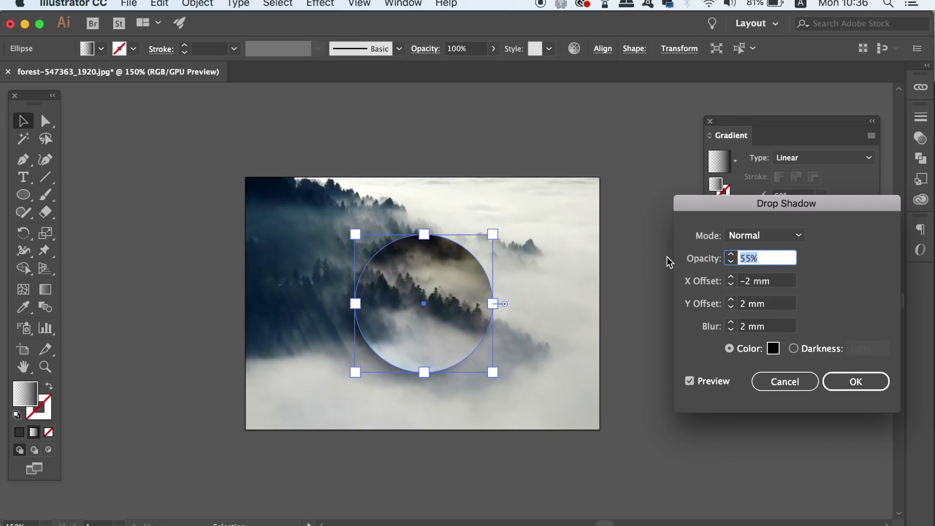
{"action": "type", "text": "25"}
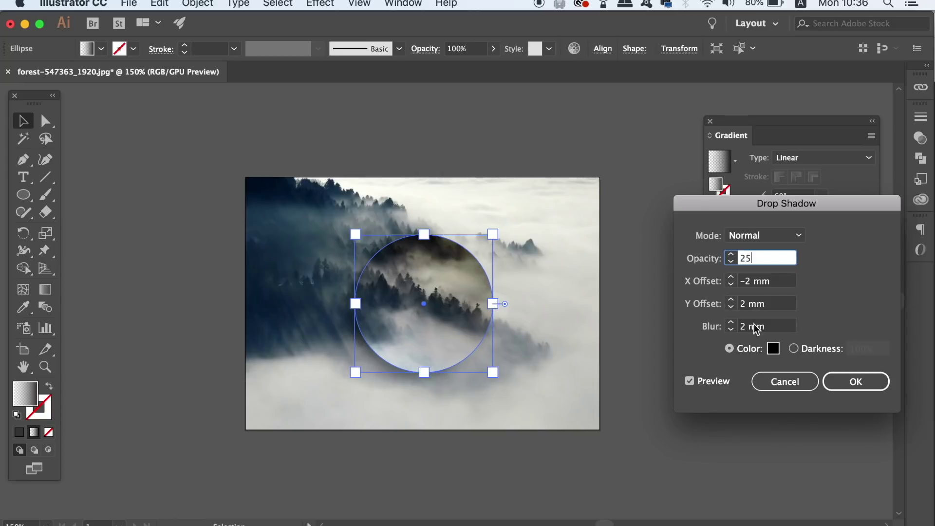
{"action": "left_click", "coordinate": [777, 303]}
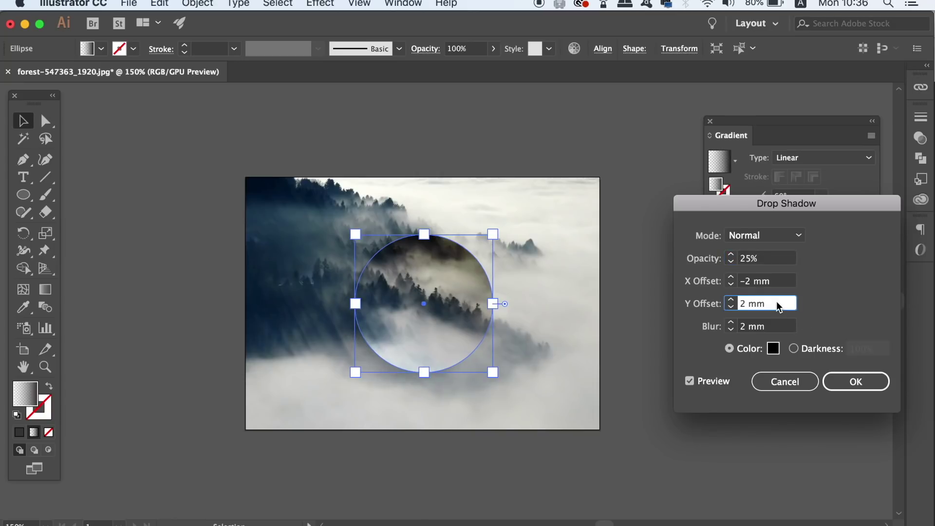
{"action": "left_click", "coordinate": [852, 382]}
{"action": "left_click", "coordinate": [793, 431]}
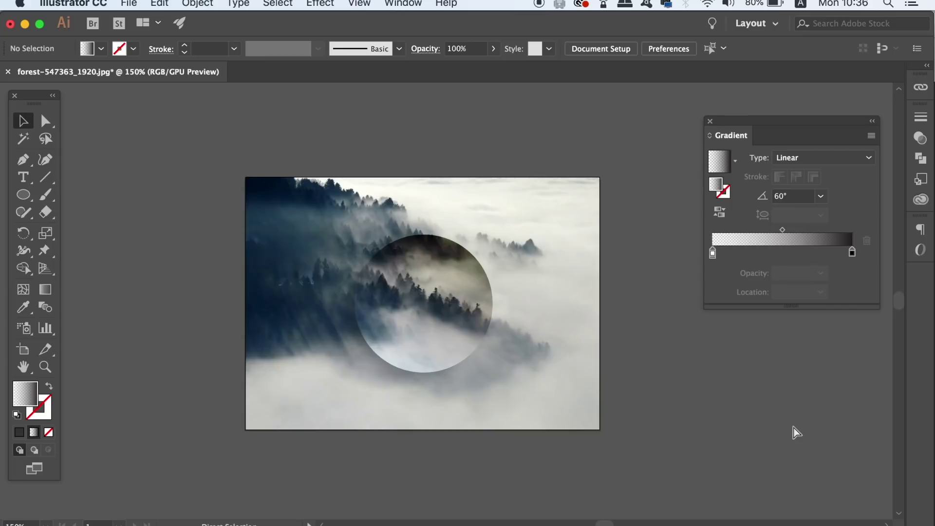
{"action": "key", "text": "super+minus"}
{"action": "key", "text": "super+plus"}
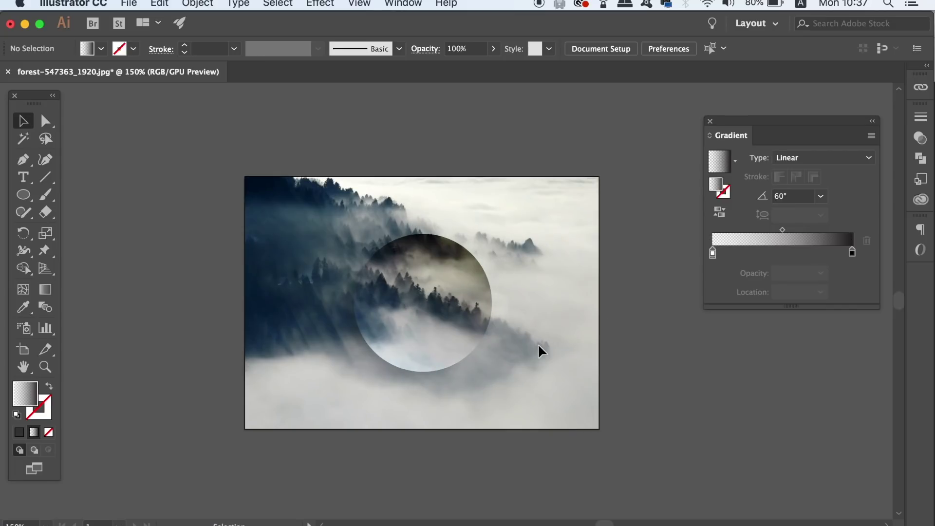
Select the circle, show the Layers panel from the Window menu, and expand Layer 1
{"action": "key", "text": "super+plus"}
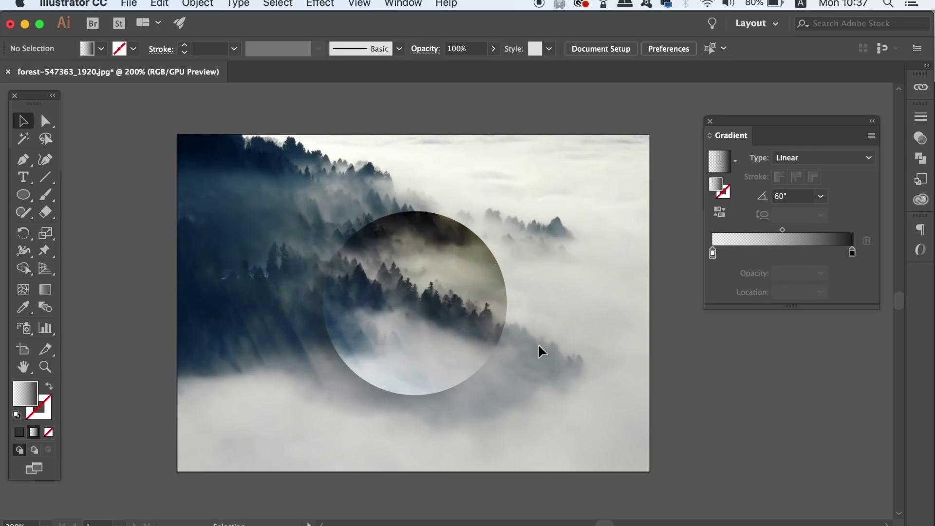
{"action": "left_click", "coordinate": [479, 363]}
{"action": "left_click", "coordinate": [403, 4]}
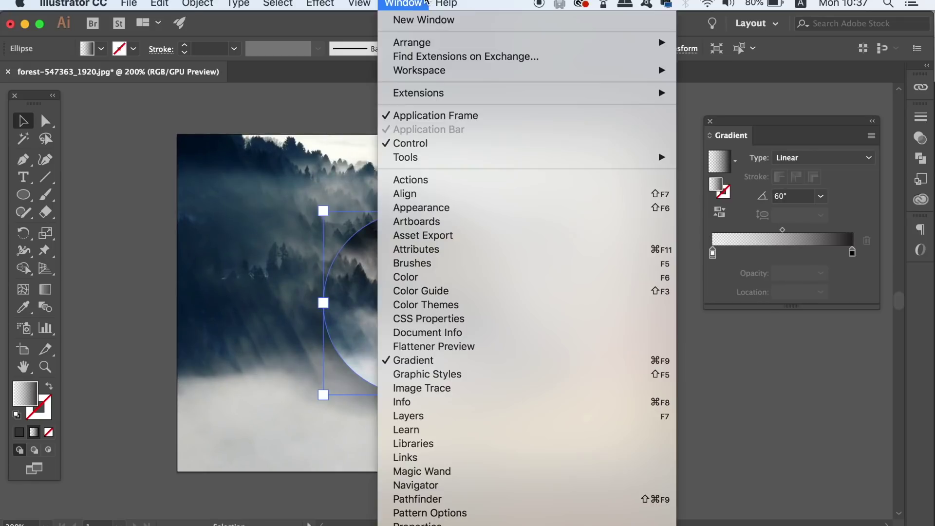
{"action": "left_click", "coordinate": [457, 416]}
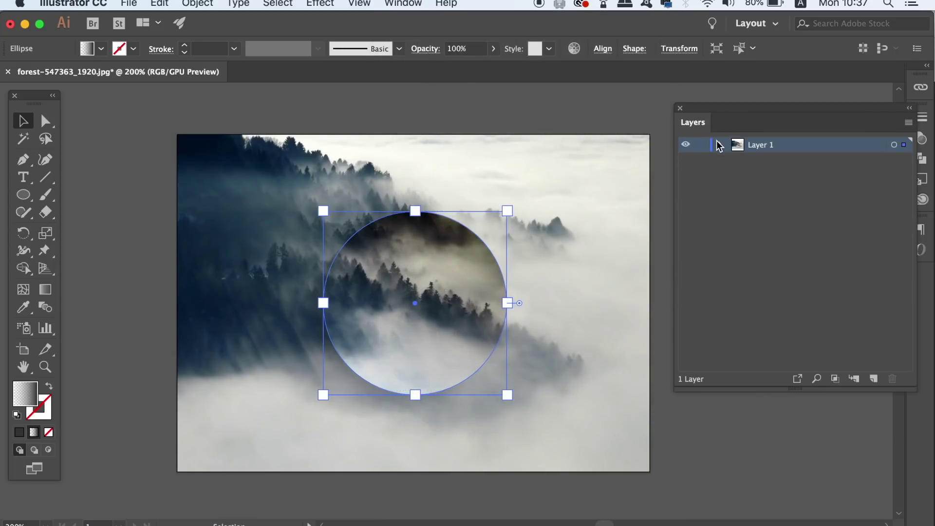
{"action": "left_click", "coordinate": [718, 144]}
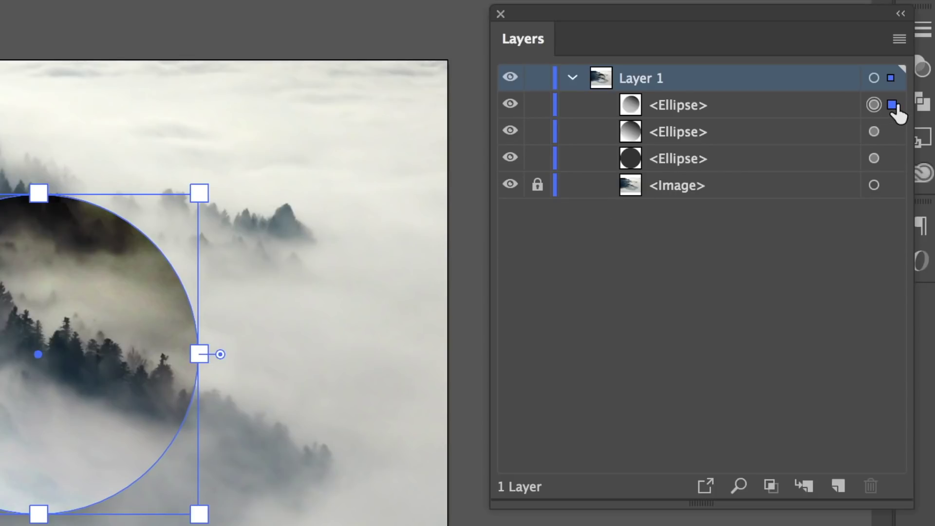
Lock the topmost ellipse in Layers and paste an in-place front copy of the gradient circle below it
{"action": "left_click", "coordinate": [537, 105]}
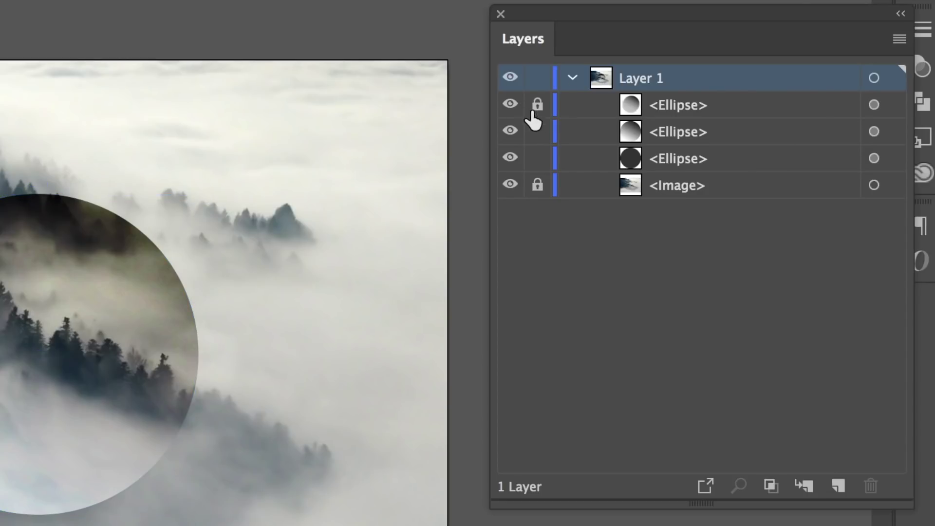
{"action": "left_click", "coordinate": [455, 298]}
{"action": "left_click_drag", "start_coordinate": [455, 297], "coordinate": [531, 314]}
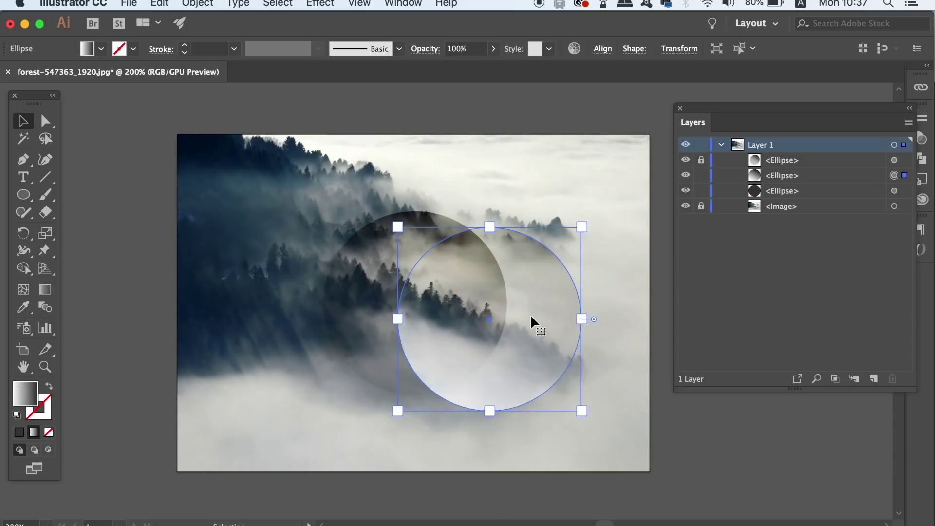
{"action": "key", "text": "super+z"}
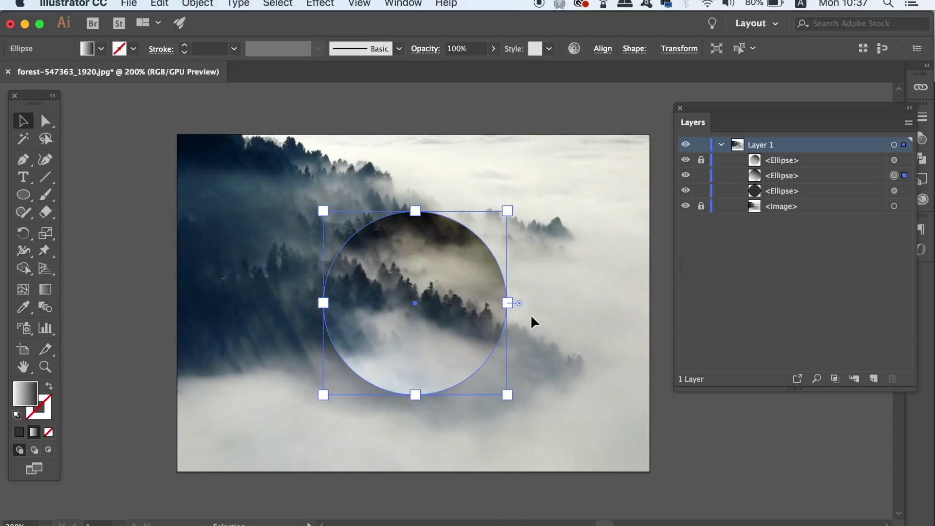
{"action": "key", "text": "super+shift+z"}
{"action": "key", "text": "super+z"}
{"action": "key", "text": "super+c"}
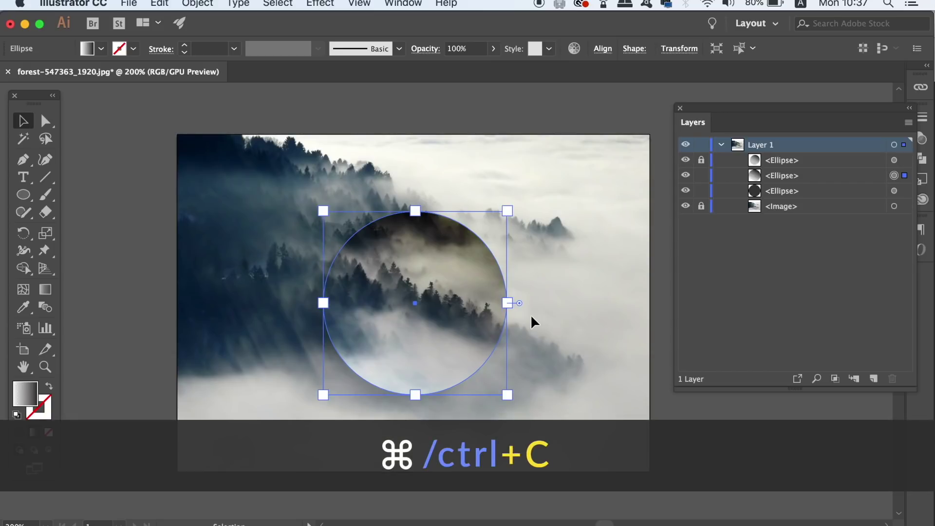
{"action": "key", "text": "super+f"}
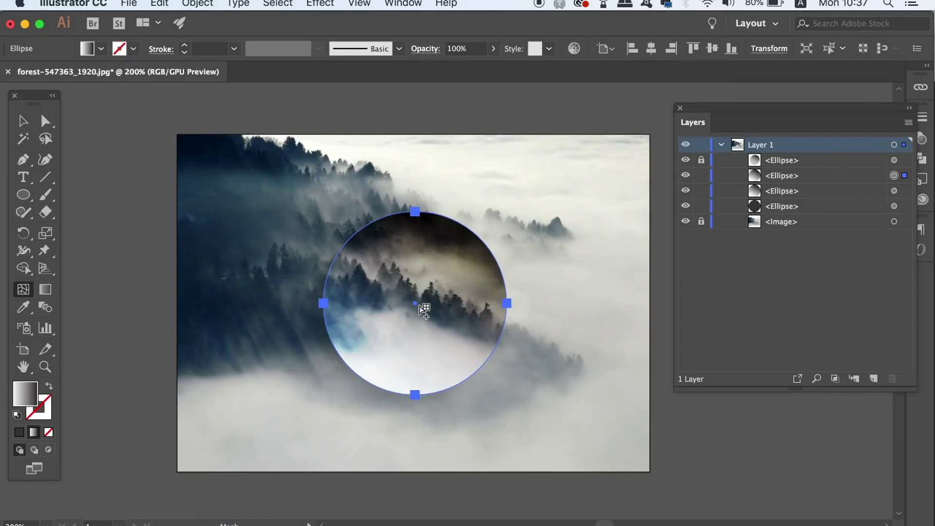
Turn the circle into a gradient mesh with points at centre, upper right and lower left, tinting one fog-coloured
{"action": "left_click", "coordinate": [416, 303]}
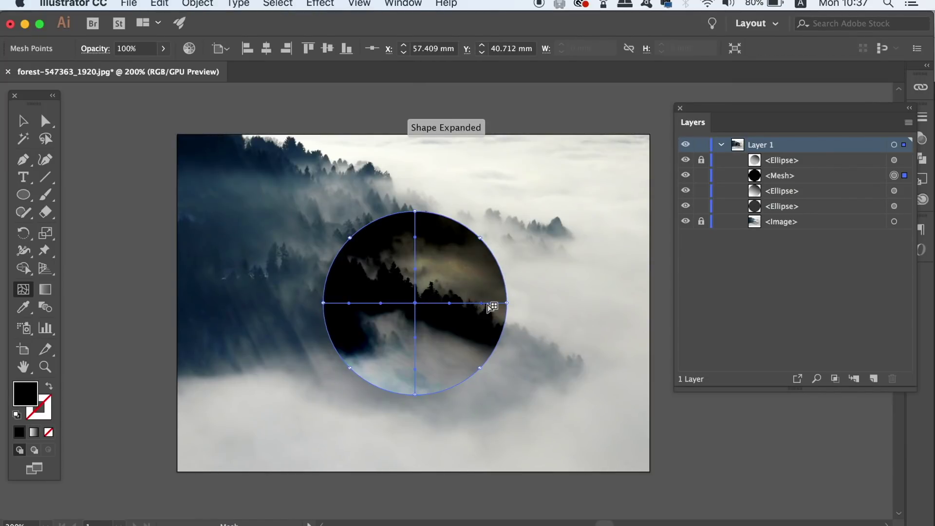
{"action": "left_click", "coordinate": [448, 241]}
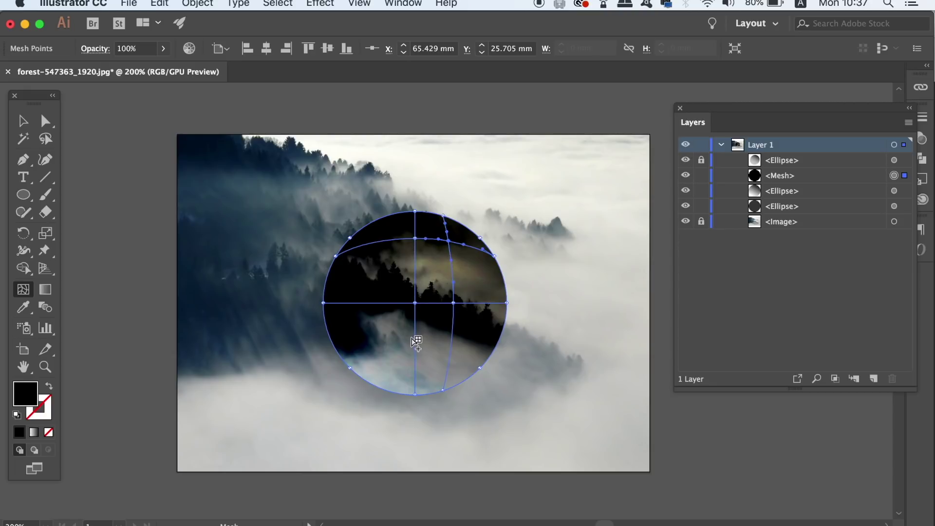
{"action": "left_click", "coordinate": [371, 345]}
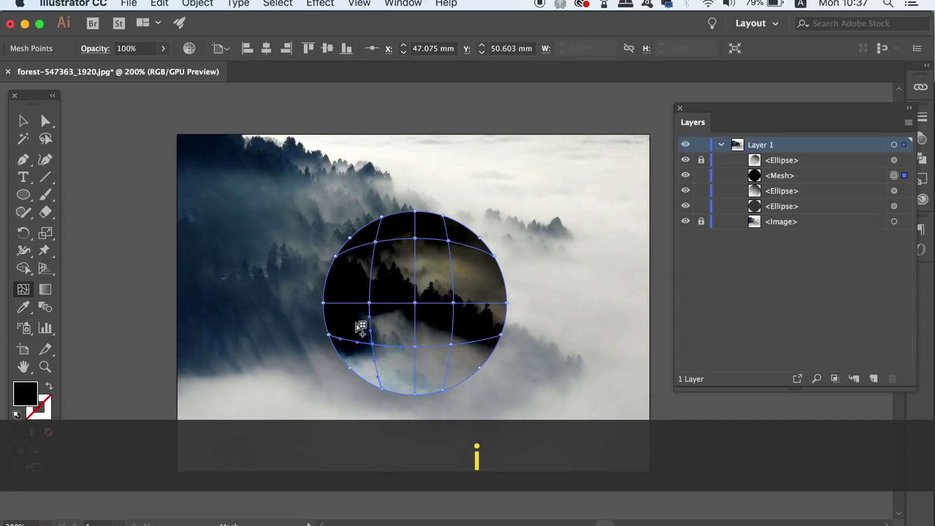
{"action": "key", "text": "i"}
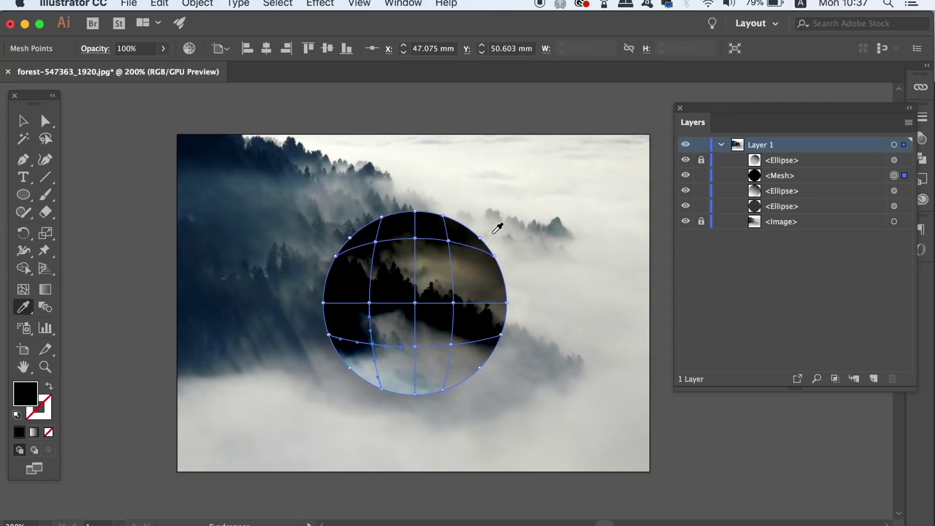
{"action": "left_click", "coordinate": [486, 196]}
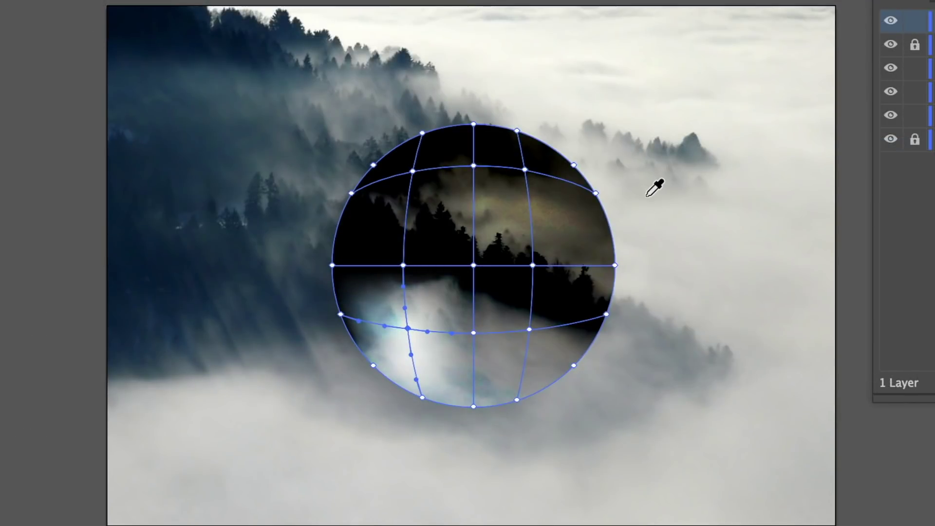
Sample light fog grey from the photo into the mesh's top point
{"action": "key", "text": "u"}
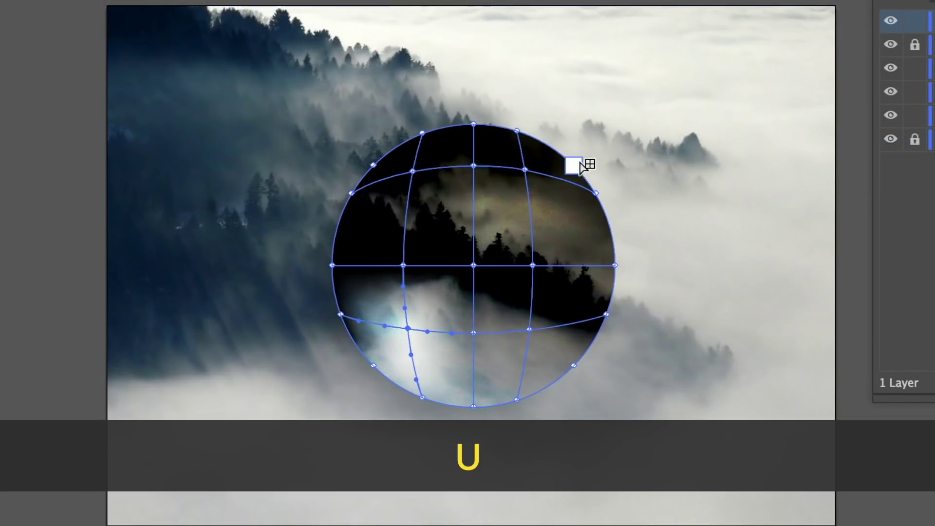
{"action": "left_click", "coordinate": [474, 168]}
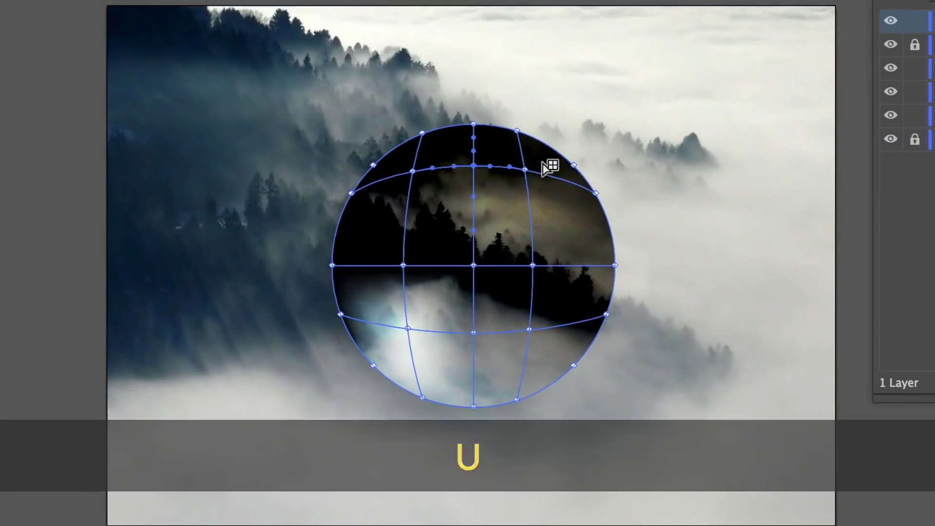
{"action": "key", "text": "i"}
{"action": "left_click", "coordinate": [656, 227]}
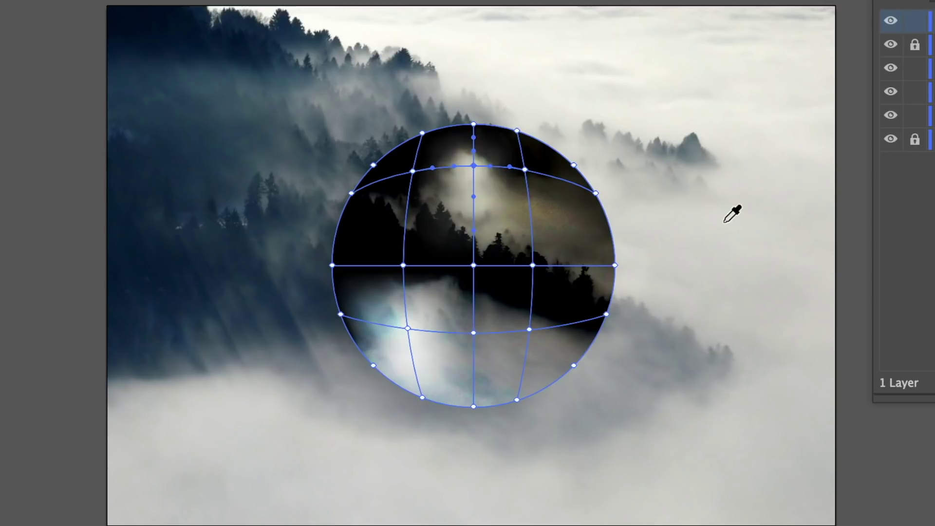
Colour the right-middle mesh point dark forest blue and add a fog-grey vertical mesh line on the left
{"action": "key", "text": "u"}
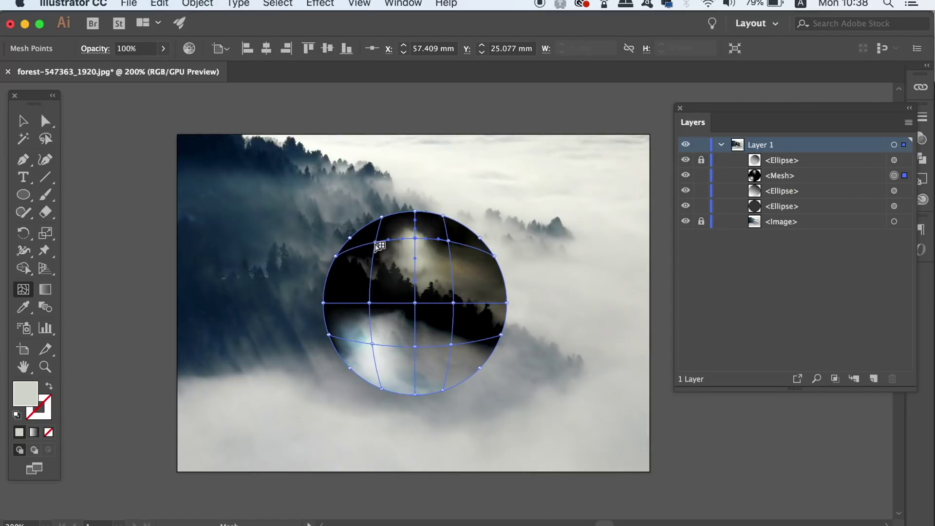
{"action": "left_click", "coordinate": [533, 265]}
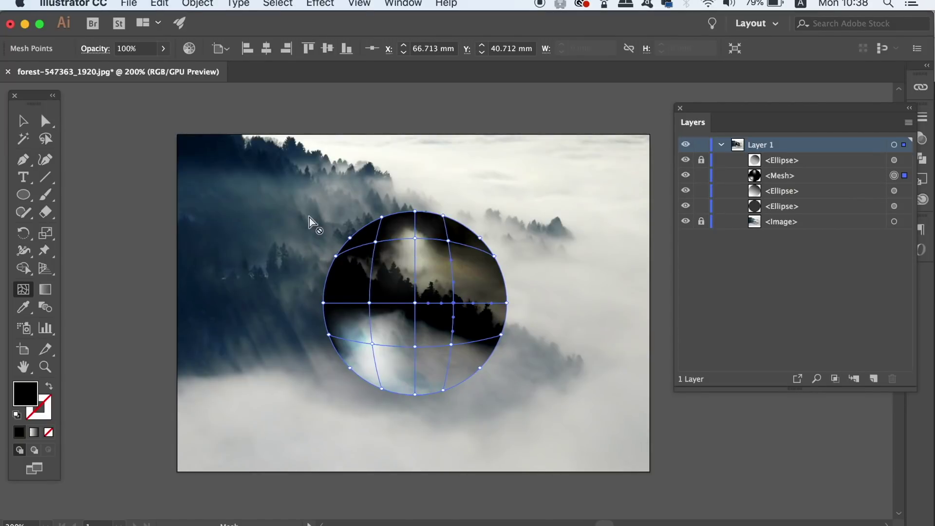
{"action": "key", "text": "i"}
{"action": "left_click", "coordinate": [285, 133]}
{"action": "key", "text": "u"}
{"action": "left_click", "coordinate": [340, 303]}
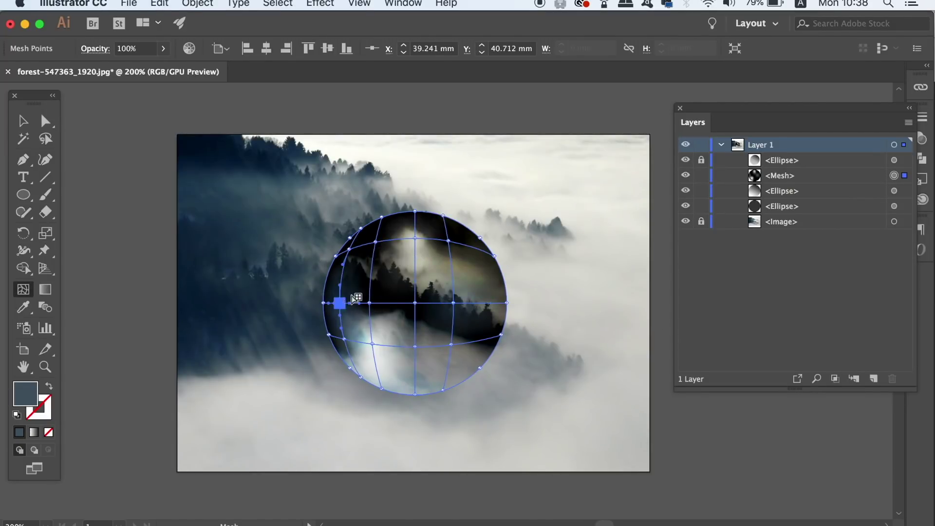
{"action": "key", "text": "i"}
{"action": "left_click", "coordinate": [607, 319]}
Recolour two mesh points on the sphere's right side with light fog grey
{"action": "key", "text": "u"}
{"action": "left_click", "coordinate": [453, 302]}
{"action": "key", "text": "i"}
{"action": "left_click", "coordinate": [581, 280]}
{"action": "key", "text": "u"}
{"action": "left_click", "coordinate": [448, 241]}
{"action": "key", "text": "i"}
{"action": "left_click", "coordinate": [496, 200]}
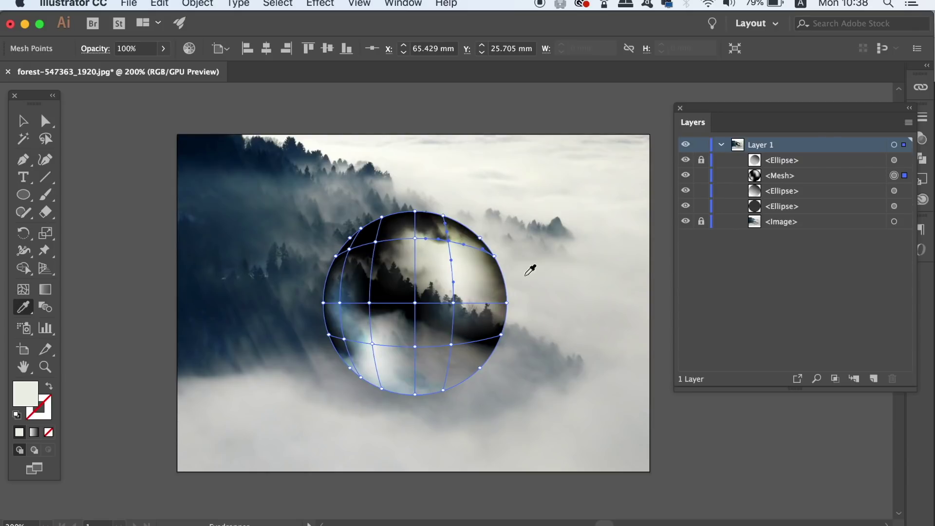
Give the sphere's upper-left mesh point the upper fog's grey, then deselect and zoom out
{"action": "key", "text": "u"}
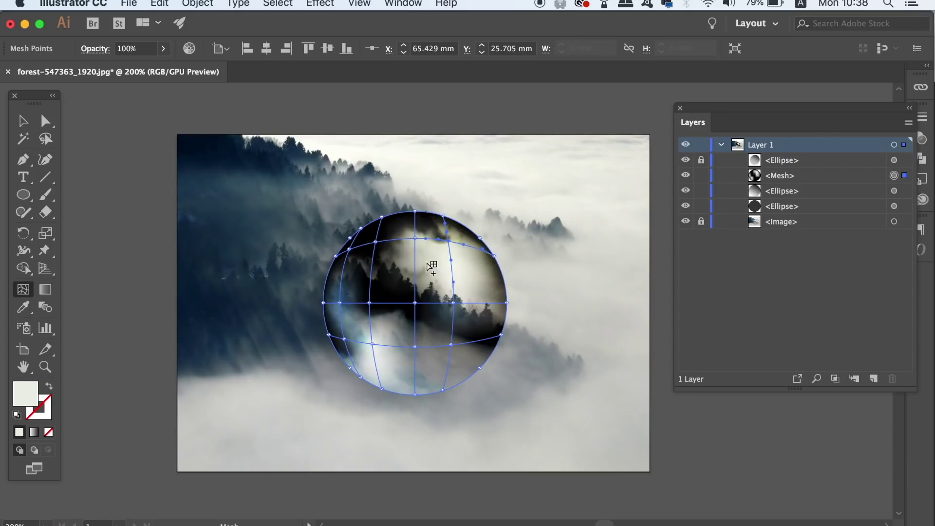
{"action": "left_click", "coordinate": [375, 242]}
{"action": "key", "text": "i"}
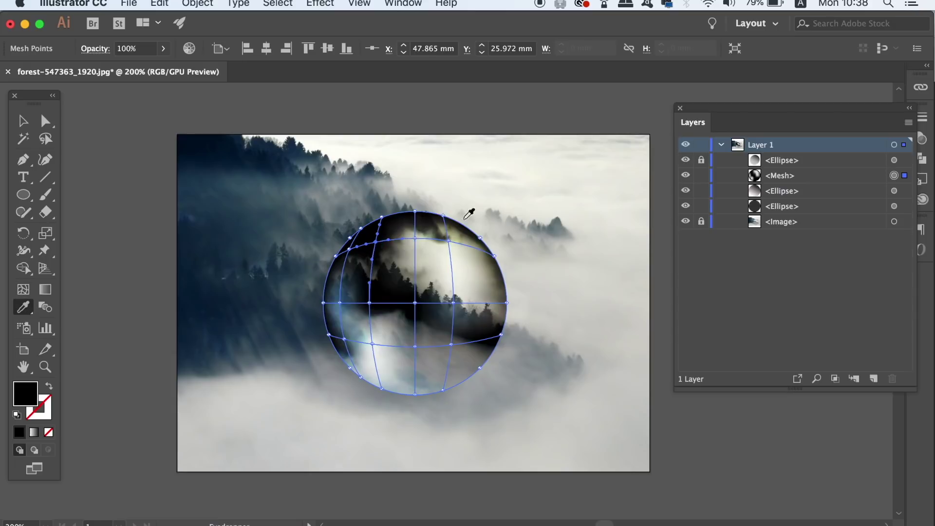
{"action": "left_click", "coordinate": [387, 160]}
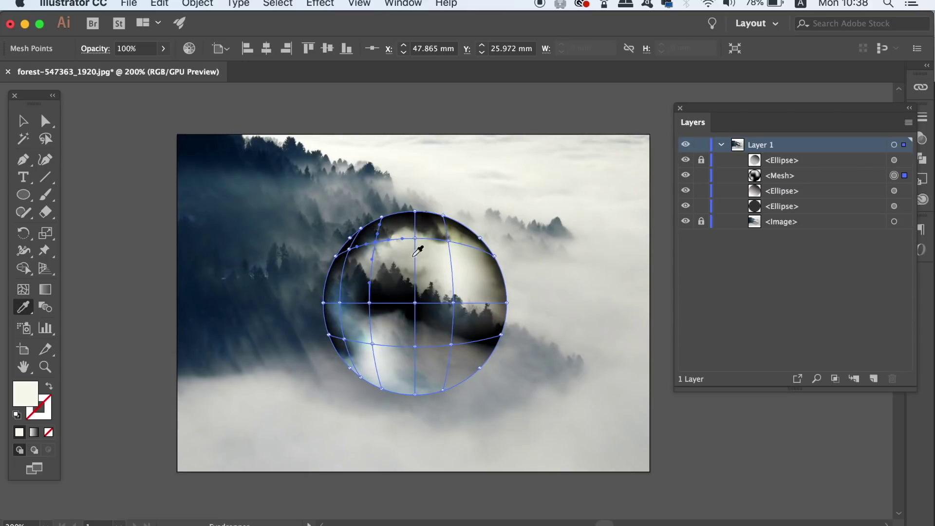
{"action": "key", "text": "v"}
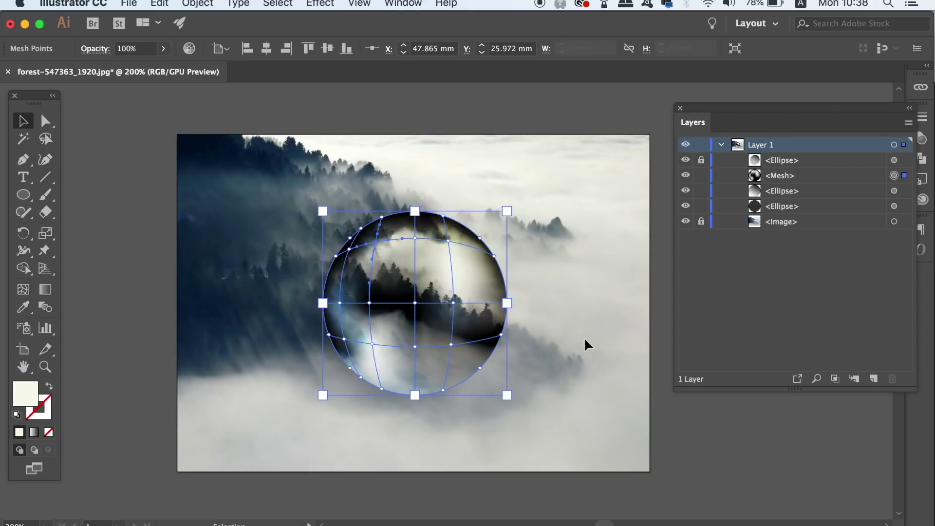
{"action": "left_click", "coordinate": [585, 301]}
{"action": "key", "text": "super+minus"}
{"action": "key", "text": "super+minus"}
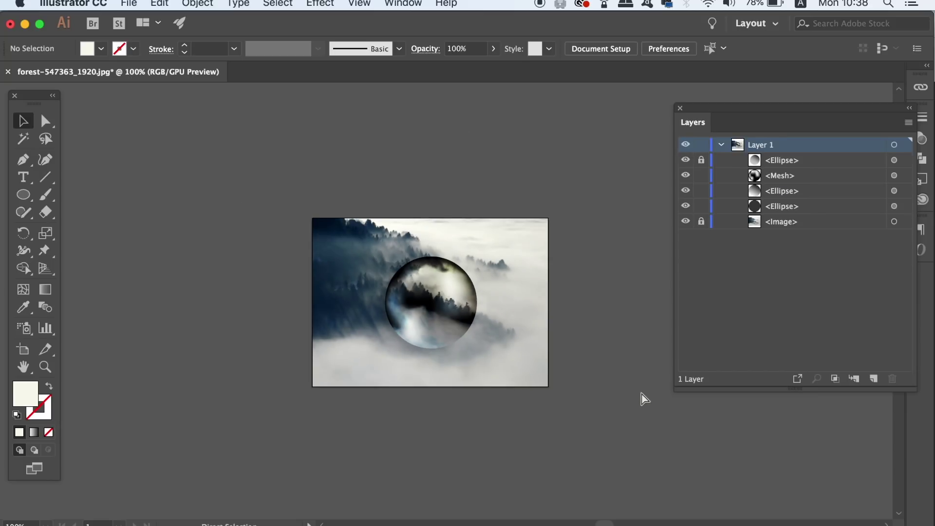
Zoom in and trial-move the mesh sphere to the artboard's right edge, then undo it
{"action": "key", "text": "super+plus"}
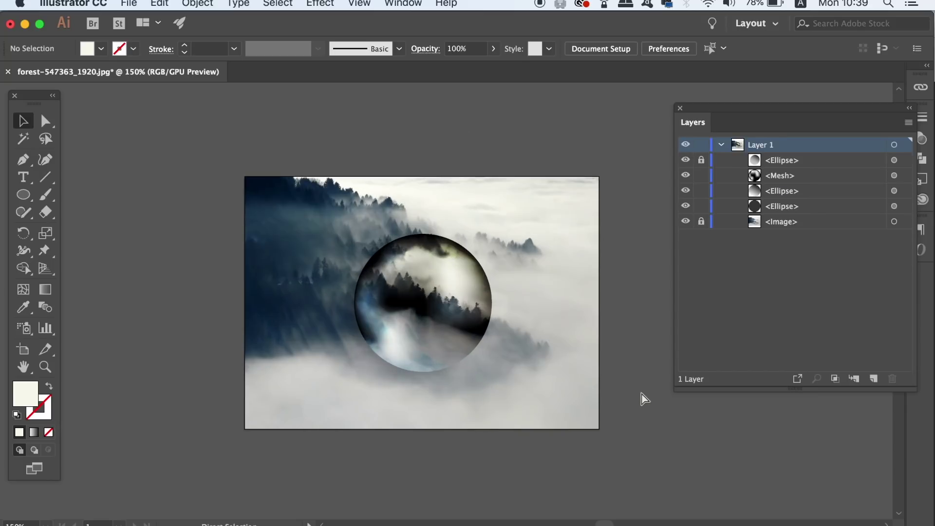
{"action": "left_click_drag", "start_coordinate": [424, 305], "coordinate": [620, 363]}
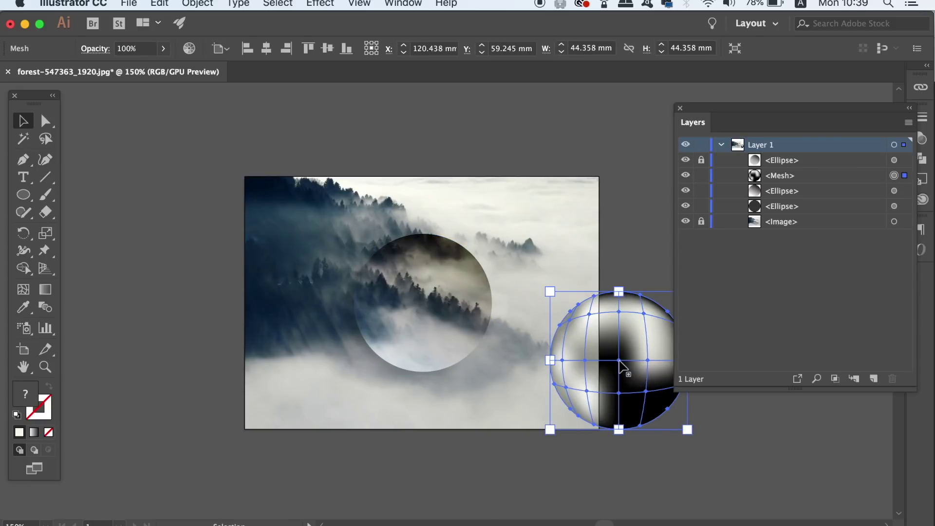
{"action": "key", "text": "super+z"}
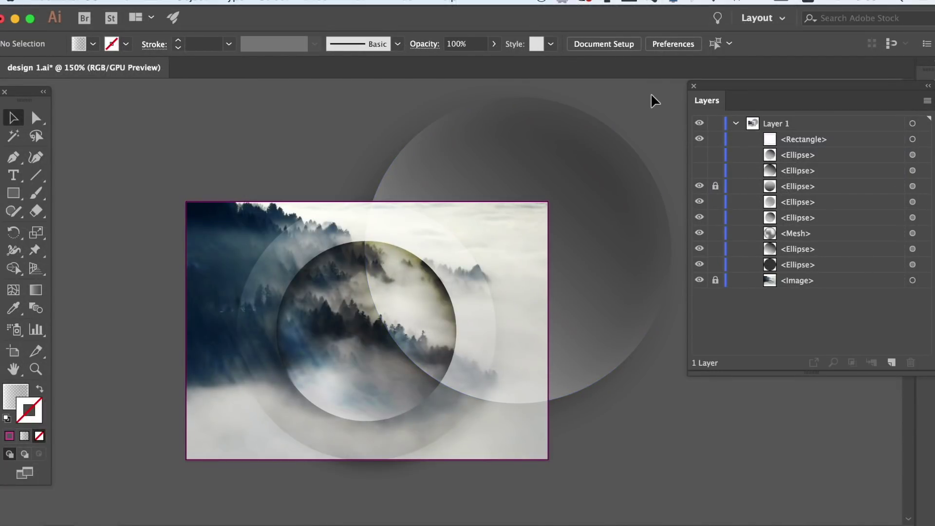
Select the large gradient circle to inspect its fill, then deselect it
{"action": "left_click", "coordinate": [601, 161]}
{"action": "left_click", "coordinate": [12, 396]}
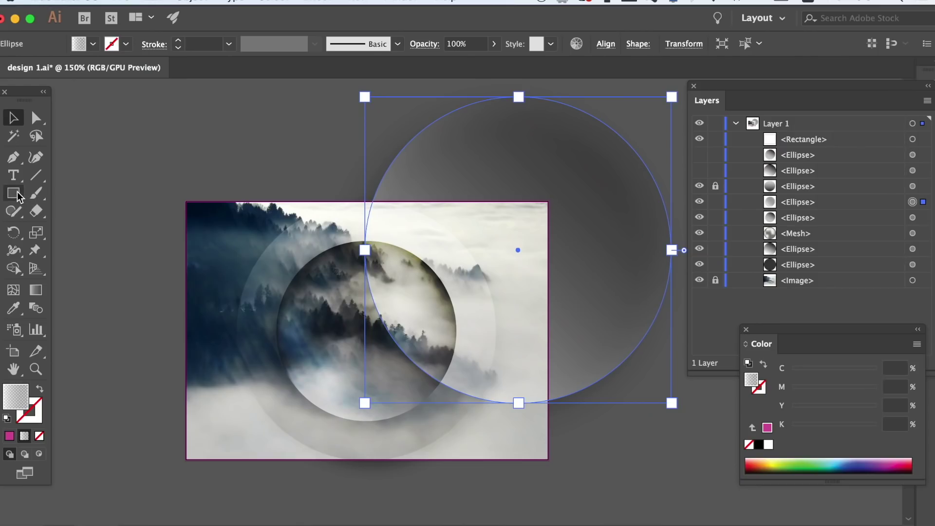
{"action": "left_click", "coordinate": [184, 224]}
Clip the large background circle to the photo rectangle with Make Clipping Mask
{"action": "left_click", "coordinate": [184, 217]}
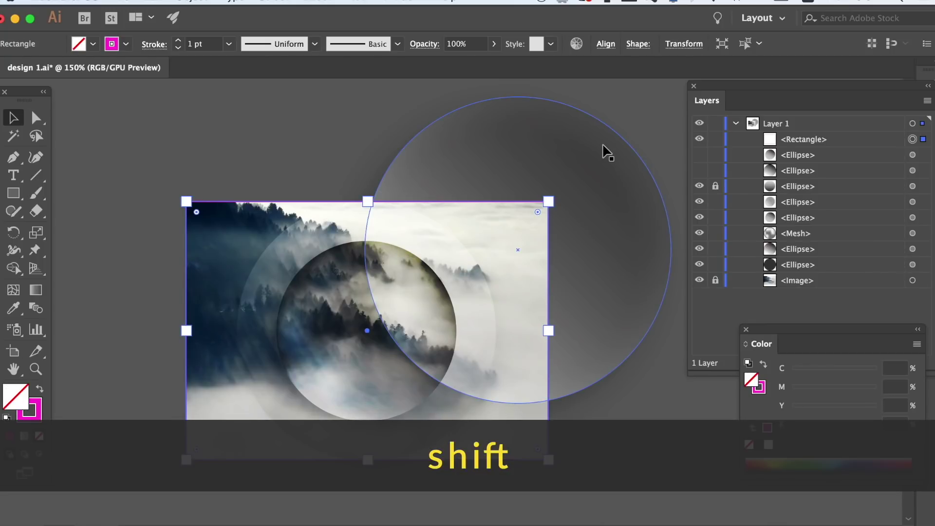
{"action": "left_click", "coordinate": [604, 152], "text": "shift"}
{"action": "right_click", "coordinate": [546, 151]}
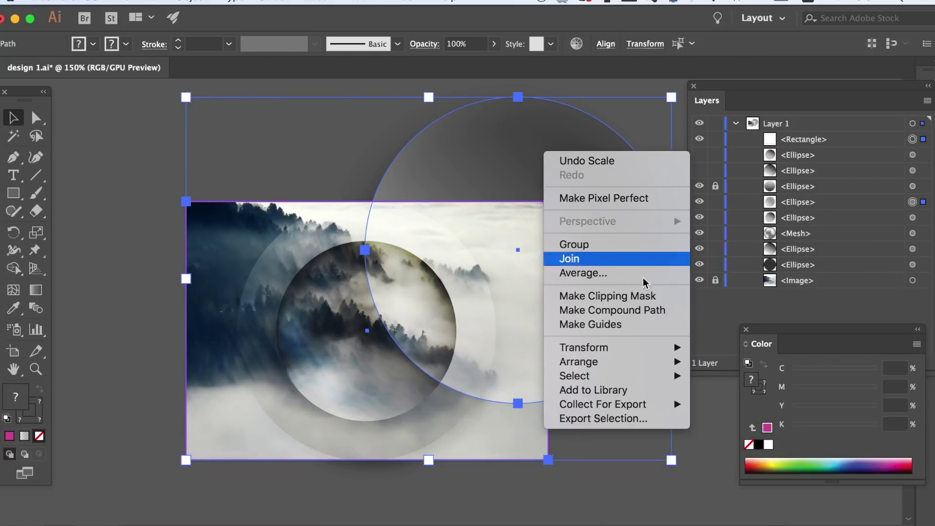
{"action": "left_click", "coordinate": [638, 303]}
{"action": "left_click", "coordinate": [674, 256]}
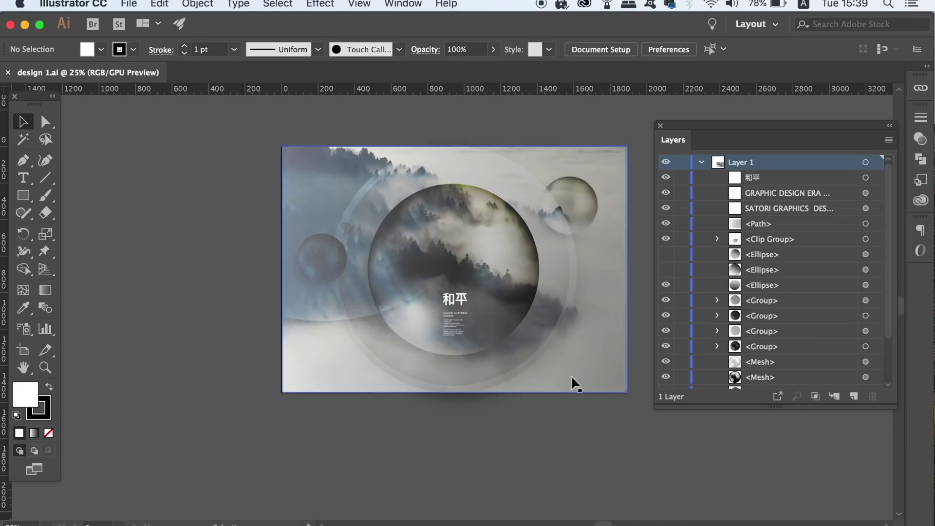
{"action": "left_click_drag", "start_coordinate": [887, 193], "coordinate": [873, 149]}
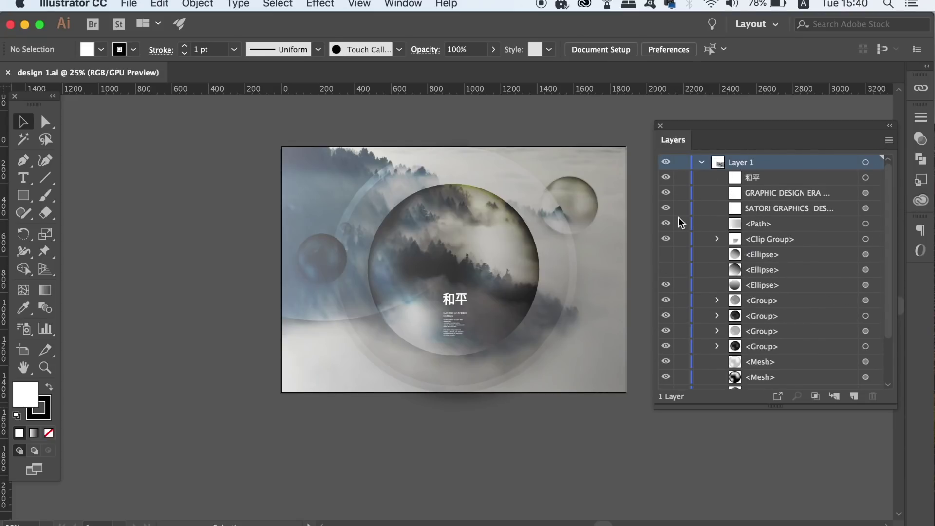
{"action": "left_click", "coordinate": [667, 224]}
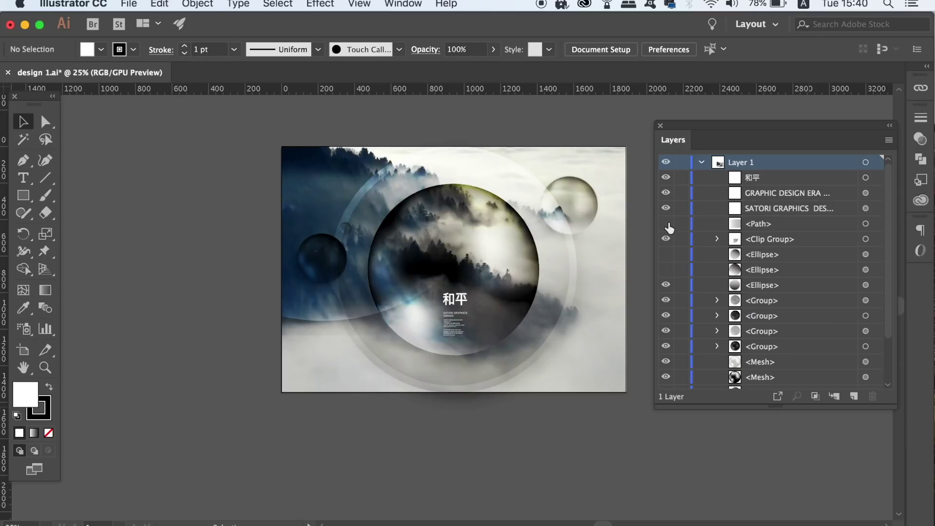
{"action": "left_click", "coordinate": [667, 225]}
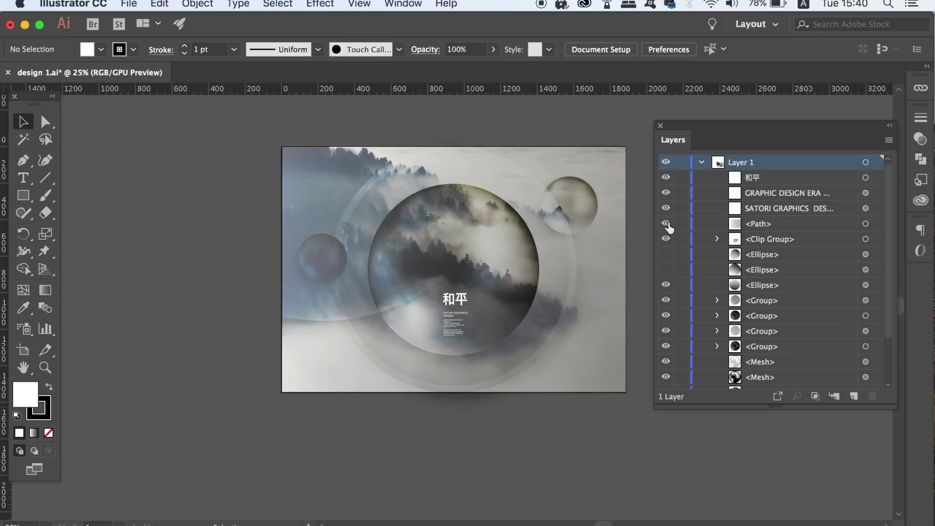
{"action": "left_click", "coordinate": [668, 225]}
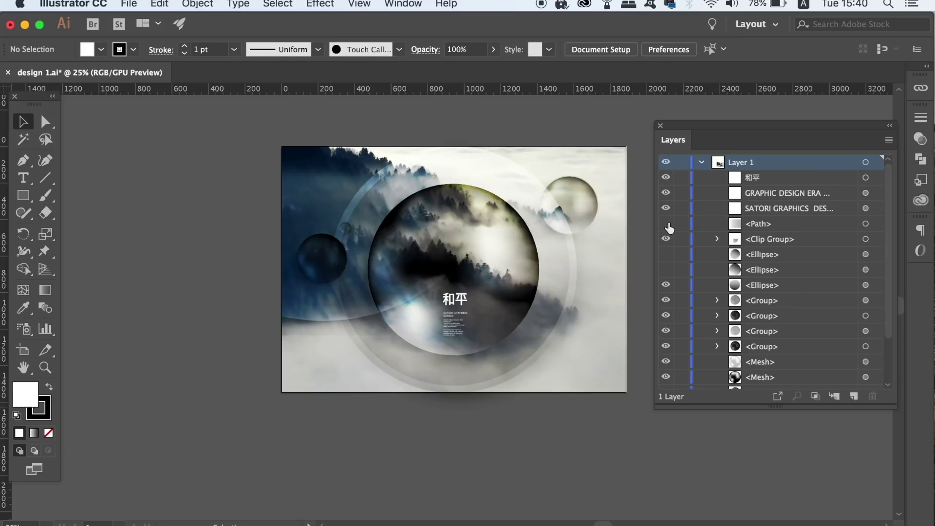
{"action": "left_click", "coordinate": [667, 224]}
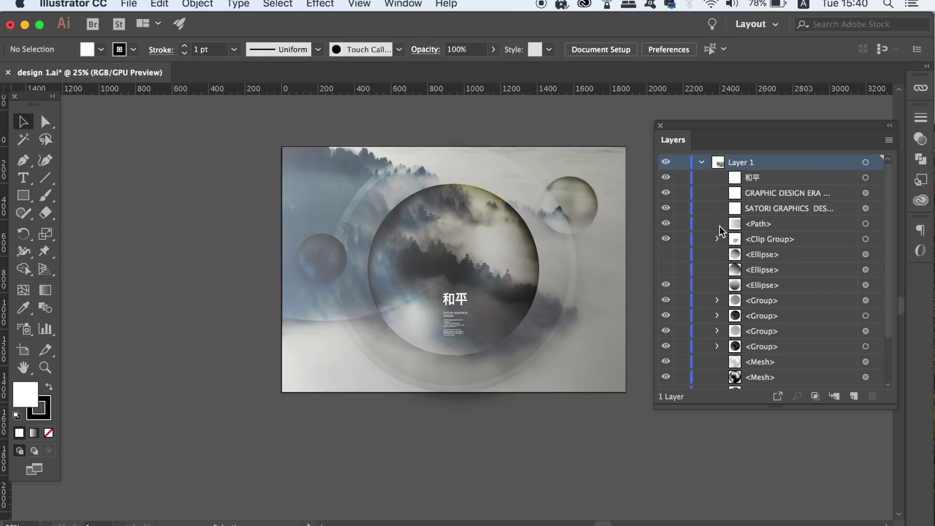
{"action": "left_click", "coordinate": [762, 225]}
{"action": "left_click", "coordinate": [494, 49]}
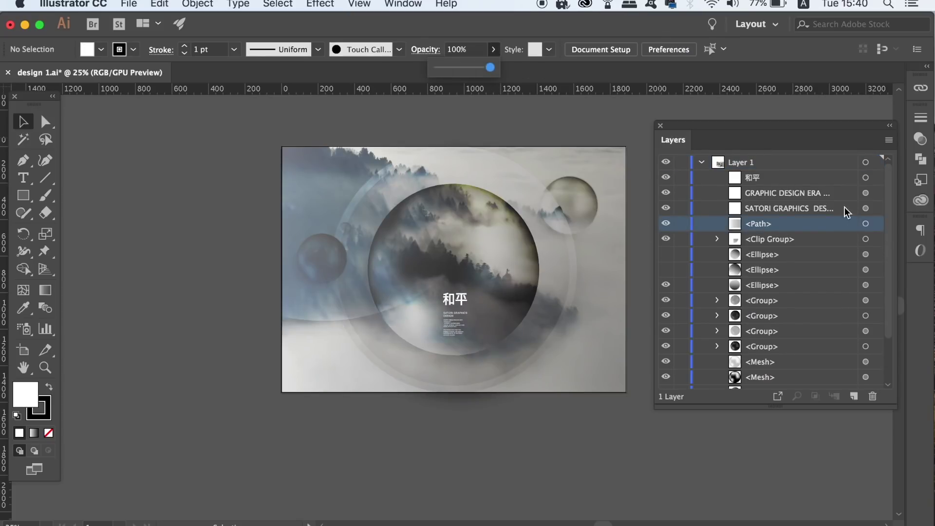
Set the overlay path's opacity to 53%
{"action": "left_click", "coordinate": [877, 224]}
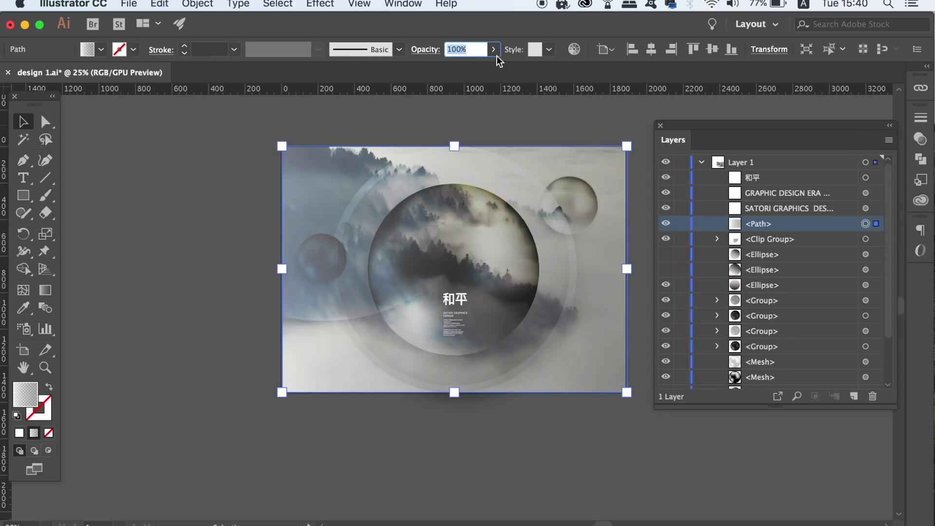
{"action": "left_click_drag", "start_coordinate": [466, 74], "coordinate": [466, 68]}
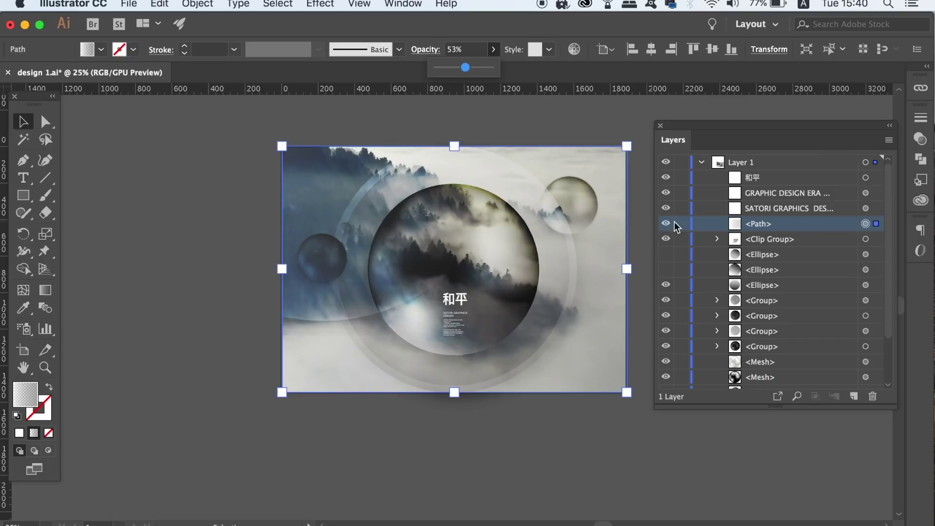
{"action": "left_click", "coordinate": [772, 225]}
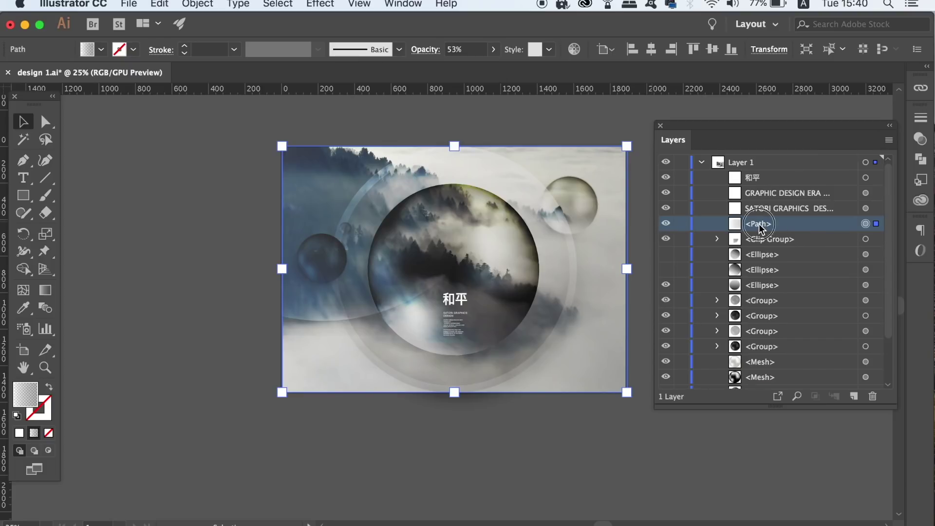
Rename the overlay path layer to 'background overlay'
{"action": "double_click", "coordinate": [761, 226]}
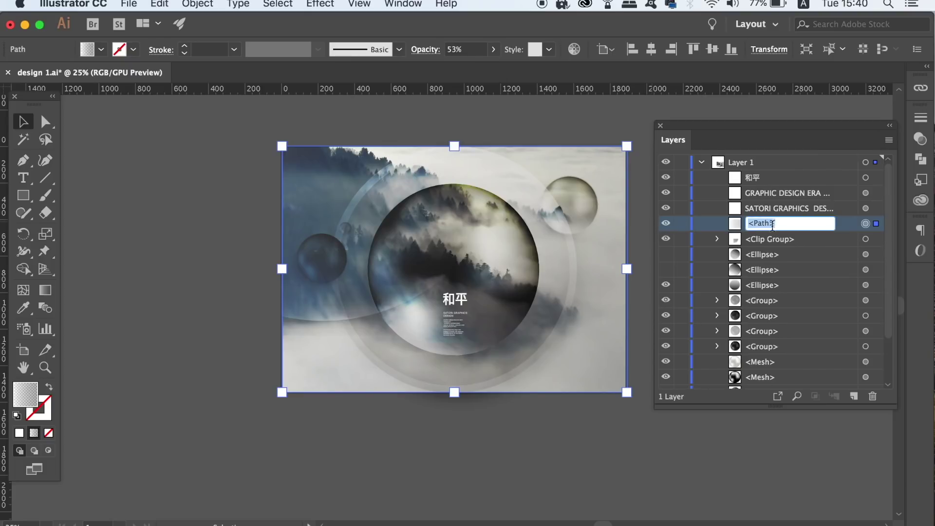
{"action": "type", "text": "background"}
{"action": "type", "text": "overlay"}
{"action": "left_click", "coordinate": [568, 124]}
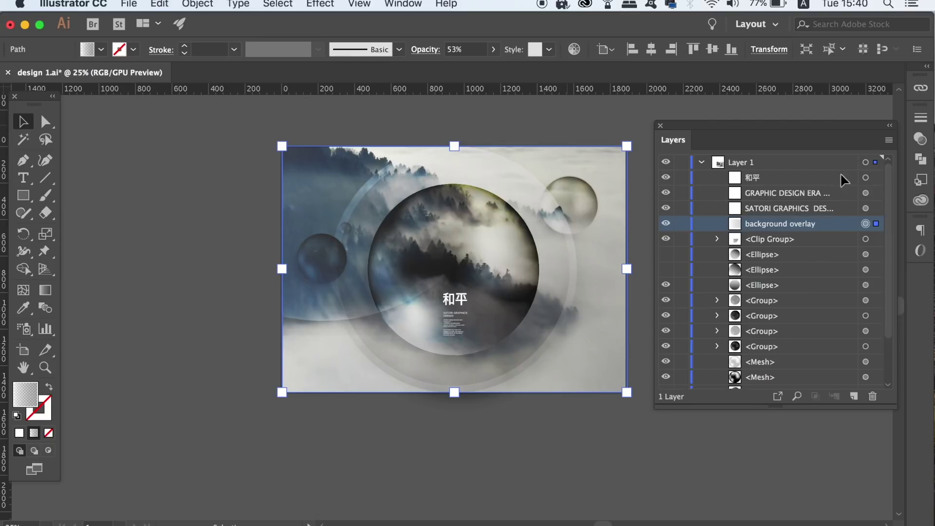
{"action": "left_click", "coordinate": [717, 239]}
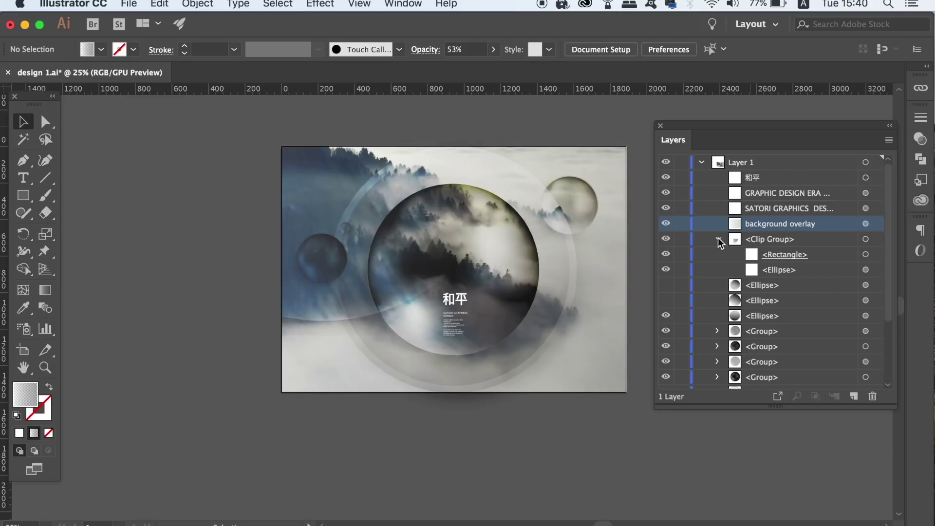
{"action": "left_click", "coordinate": [719, 239]}
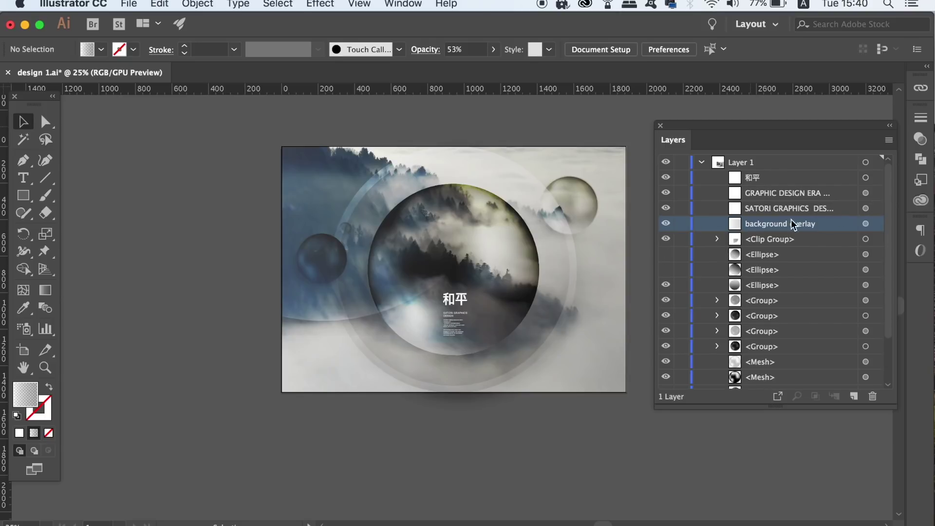
{"action": "left_click", "coordinate": [667, 229]}
{"action": "left_click", "coordinate": [666, 226]}
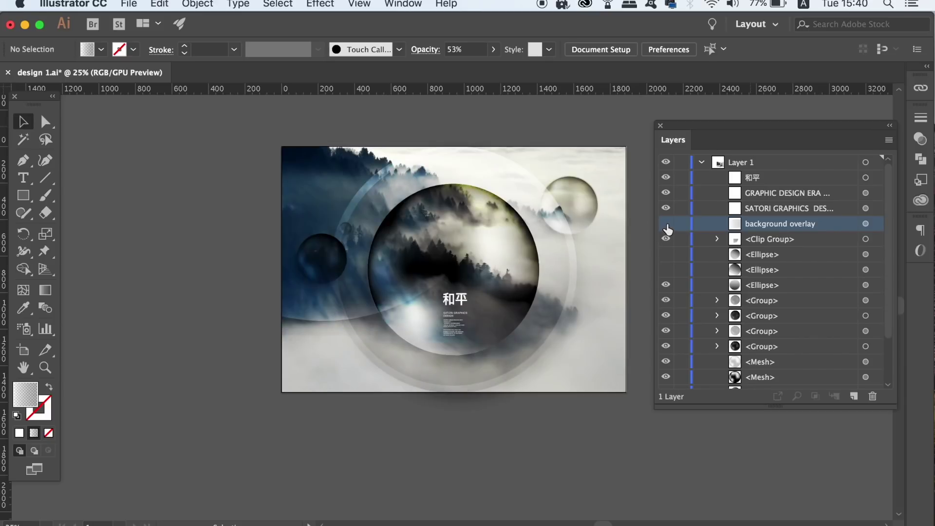
{"action": "left_click", "coordinate": [666, 225]}
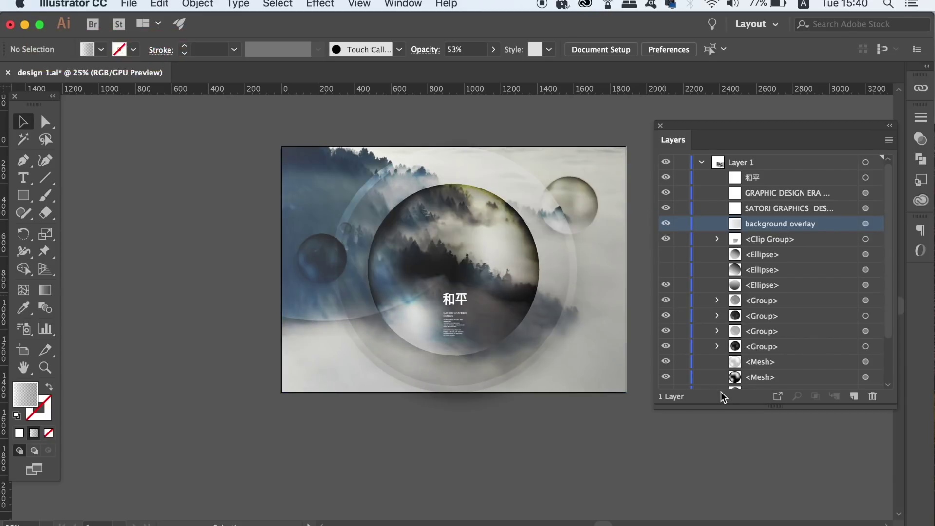
{"action": "key", "text": "a"}
{"action": "key", "text": "super+equal"}
{"action": "key", "text": "super+equal"}
{"action": "key", "text": "super+equal"}
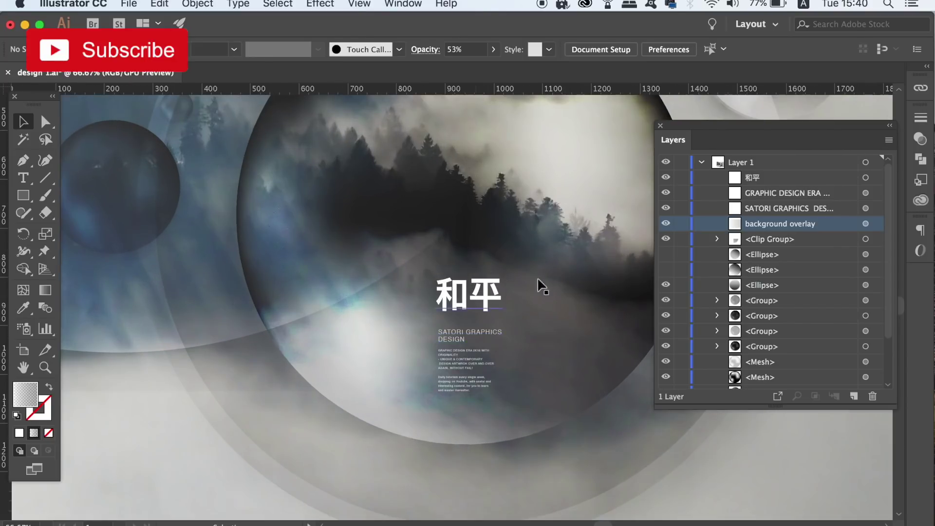